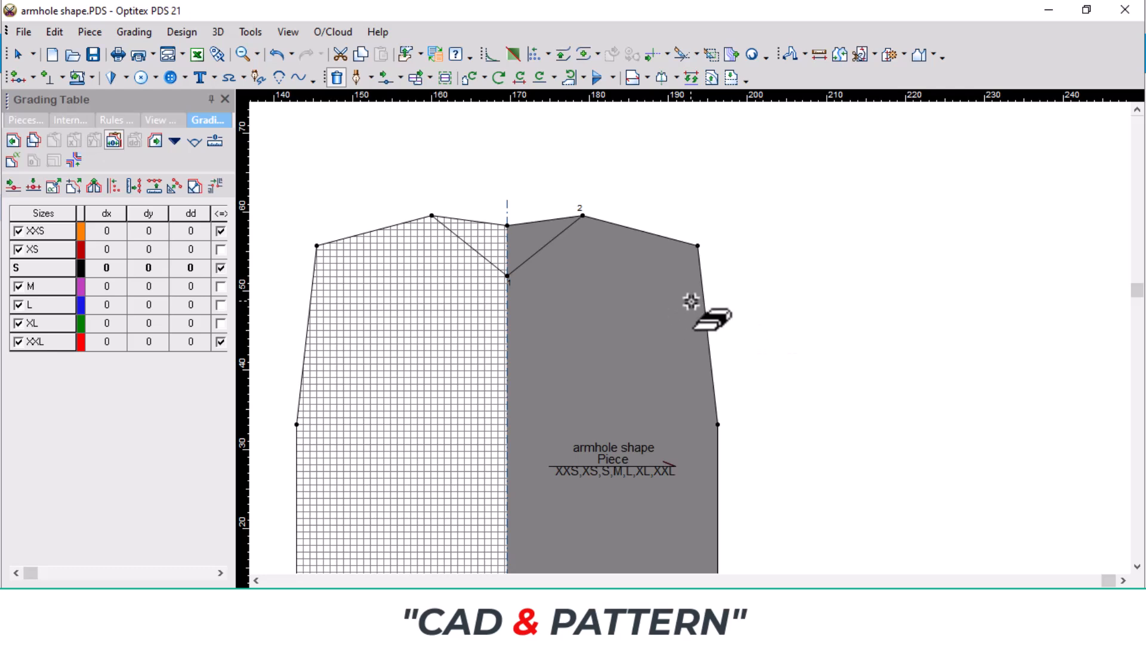
{"action": "scroll", "coordinate": [760, 325], "scroll_direction": "up", "scroll_amount": 3}
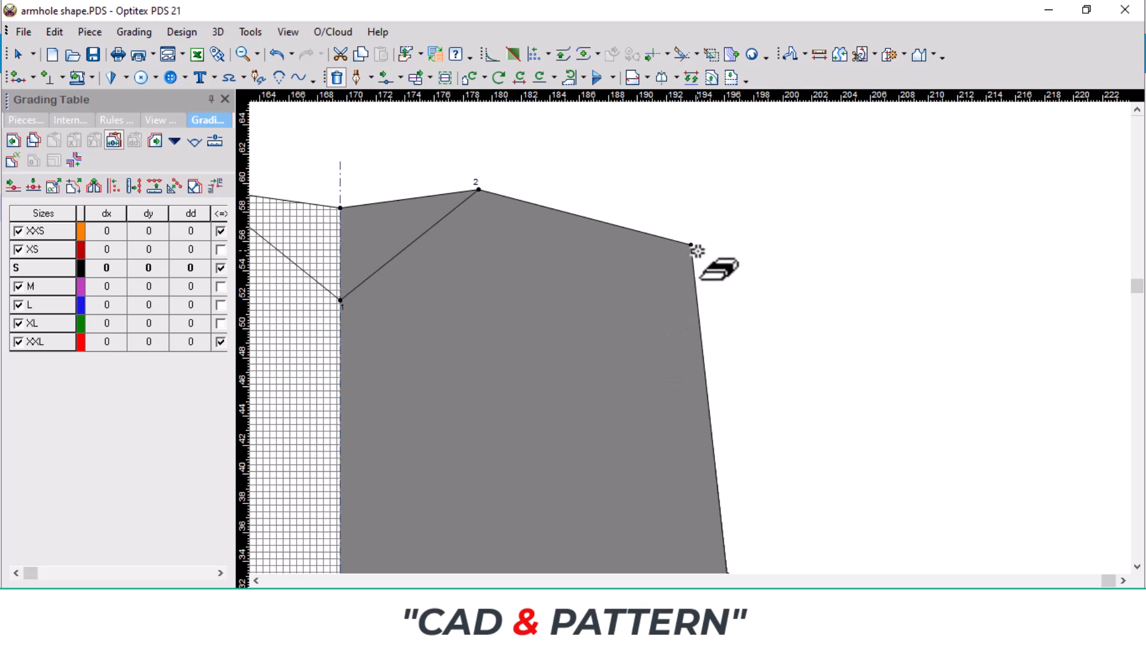
{"action": "scroll", "coordinate": [689, 445], "scroll_direction": "down", "scroll_amount": 1}
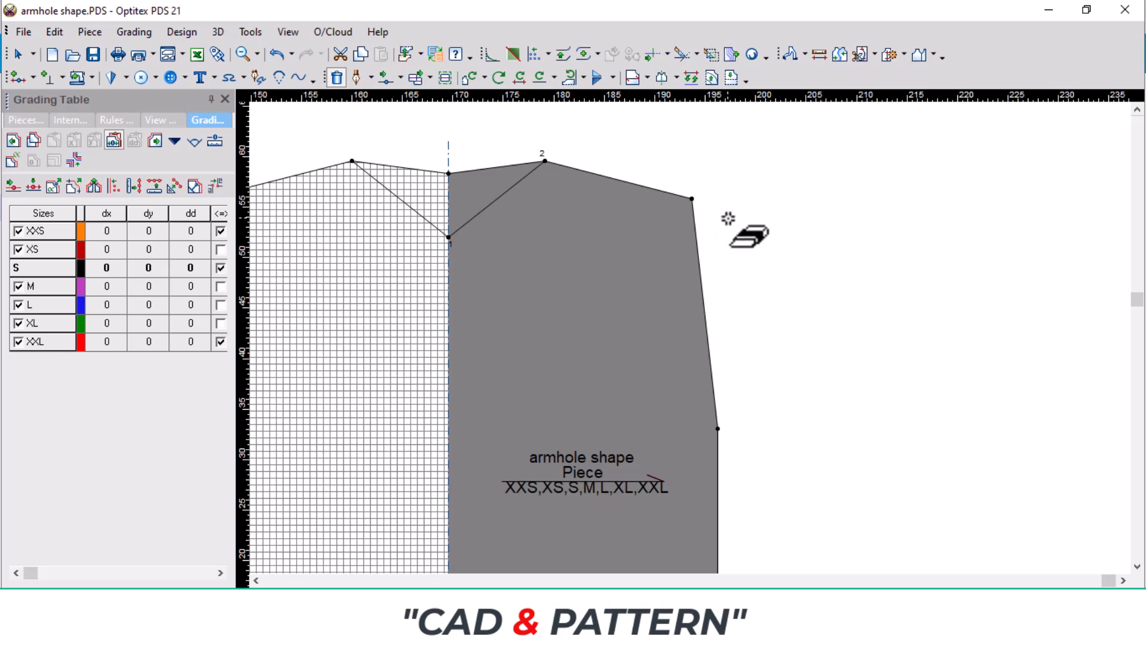
{"action": "key", "text": "Escape"}
{"action": "left_click_drag", "start_coordinate": [821, 99], "coordinate": [719, 306]}
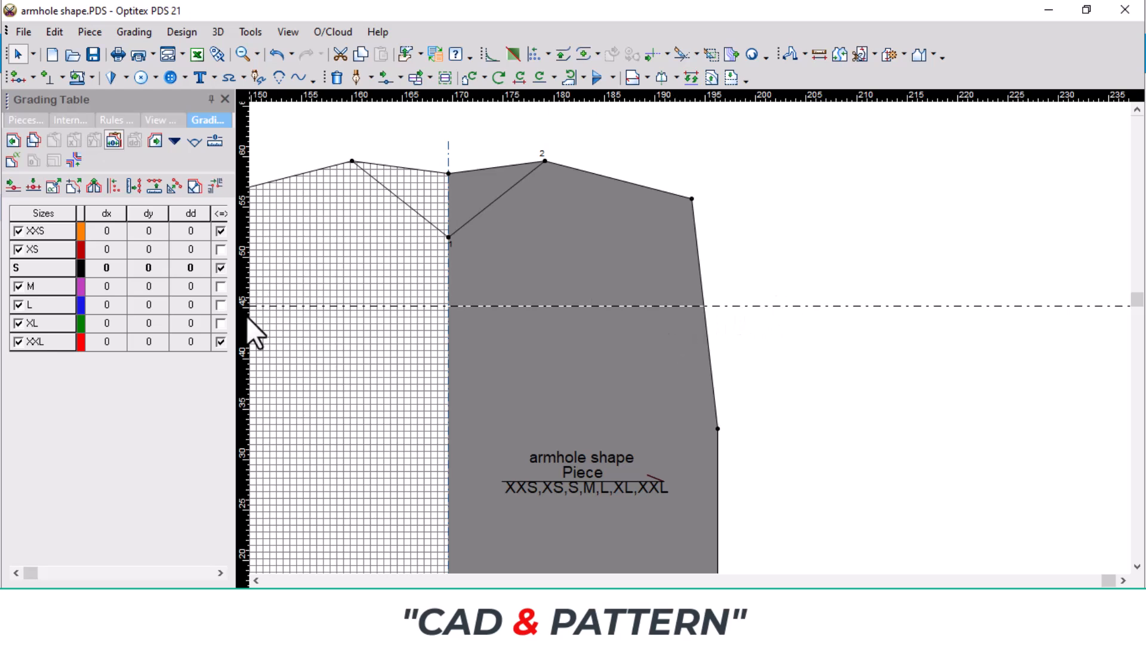
{"action": "left_click_drag", "start_coordinate": [246, 322], "coordinate": [561, 311]}
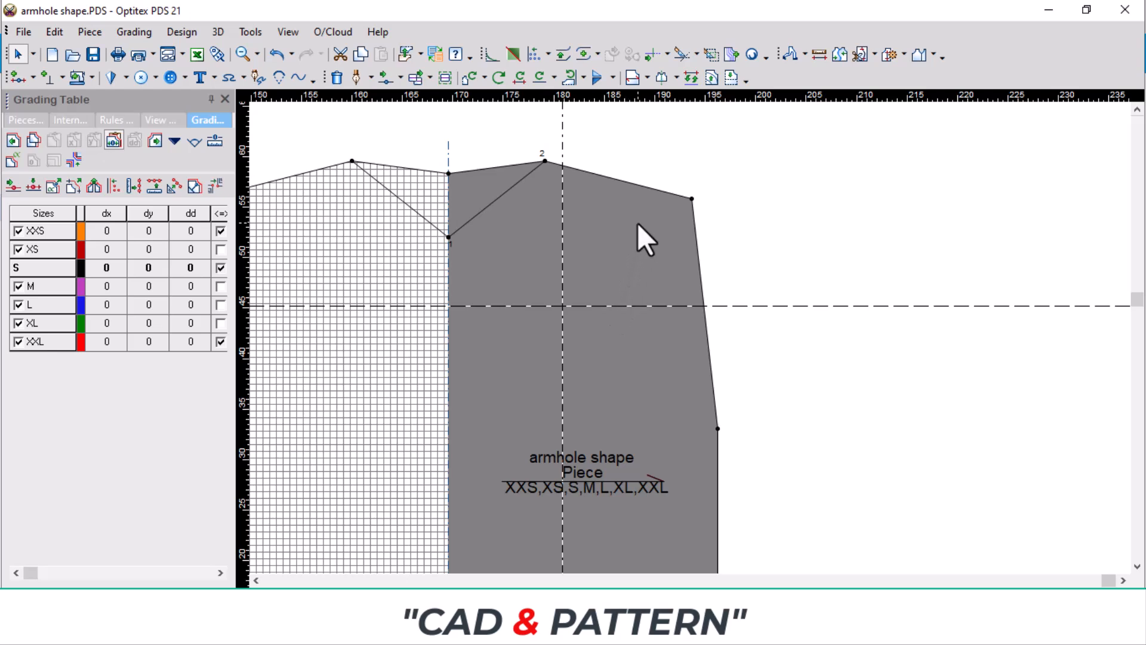
{"action": "key", "text": "ctrl+z"}
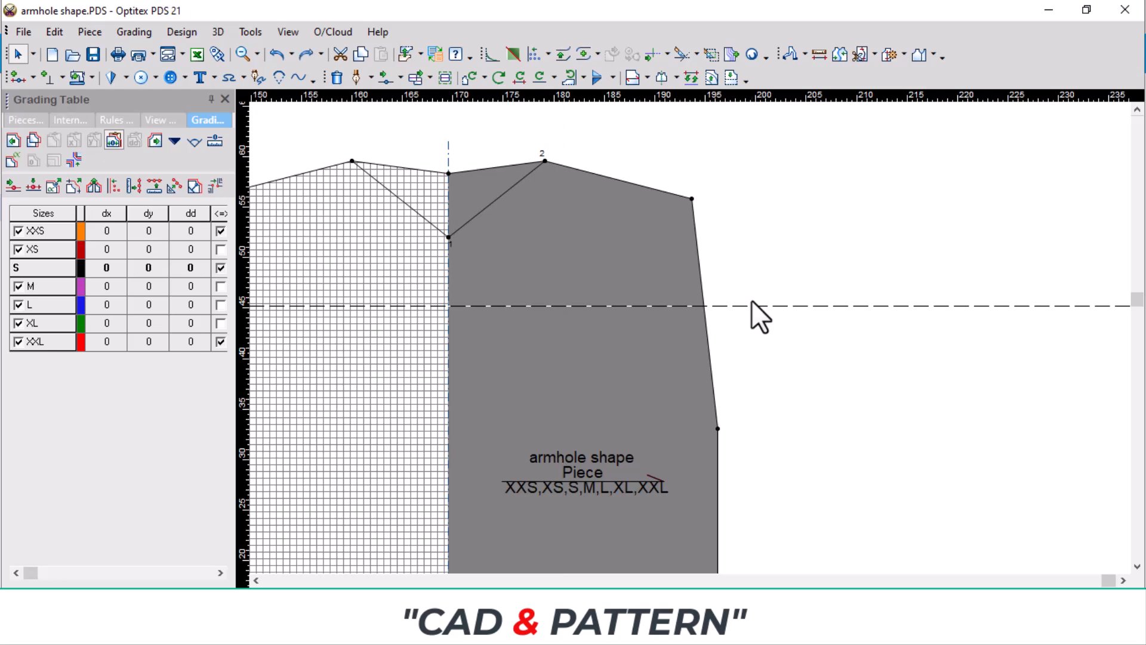
{"action": "key", "text": "ctrl+z"}
Step: Rotate the piece so the shoulder line from the neck point to the shoulder tip lies horizontal
{"action": "scroll", "coordinate": [670, 185], "scroll_direction": "up", "scroll_amount": 2}
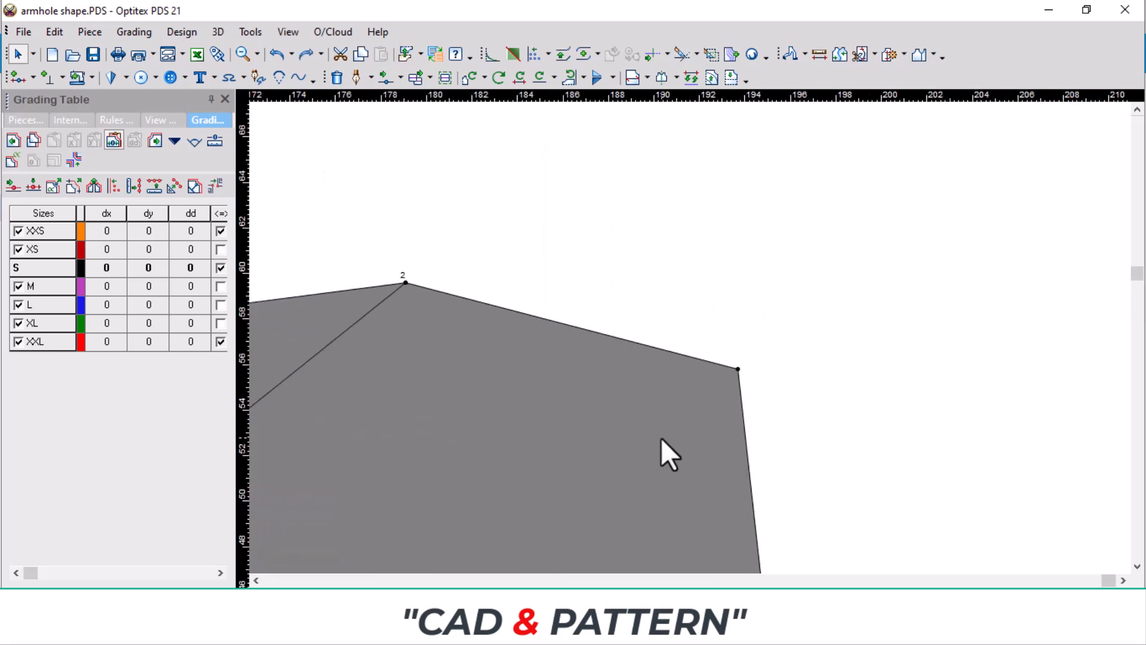
{"action": "scroll", "coordinate": [661, 439], "scroll_direction": "down", "scroll_amount": 1}
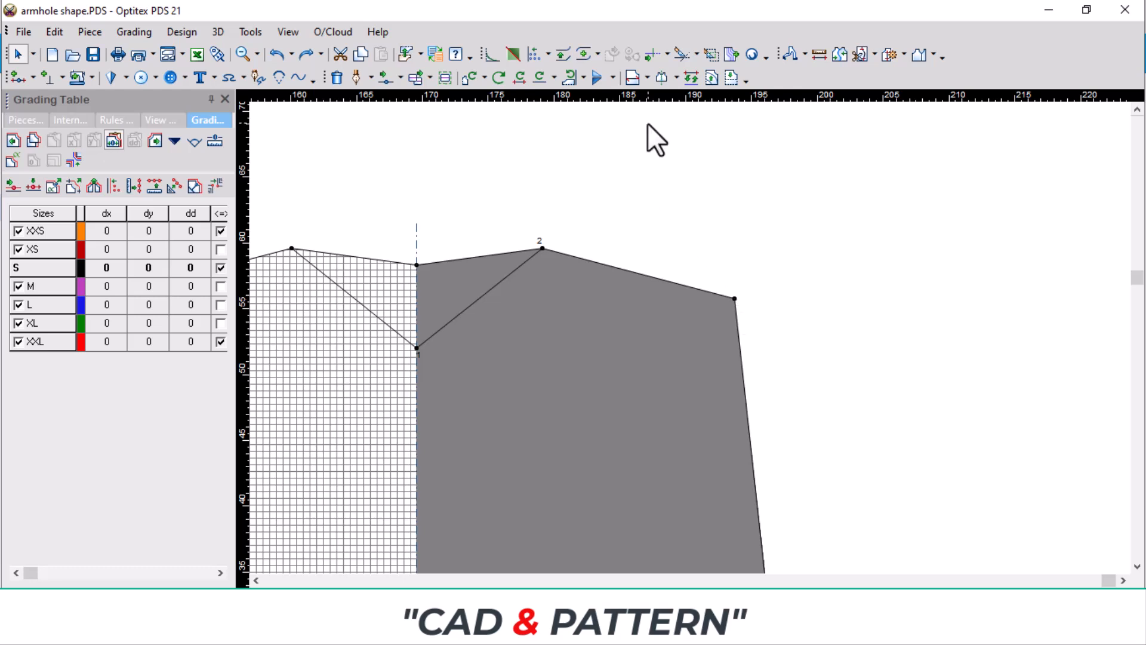
{"action": "left_click", "coordinate": [554, 74]}
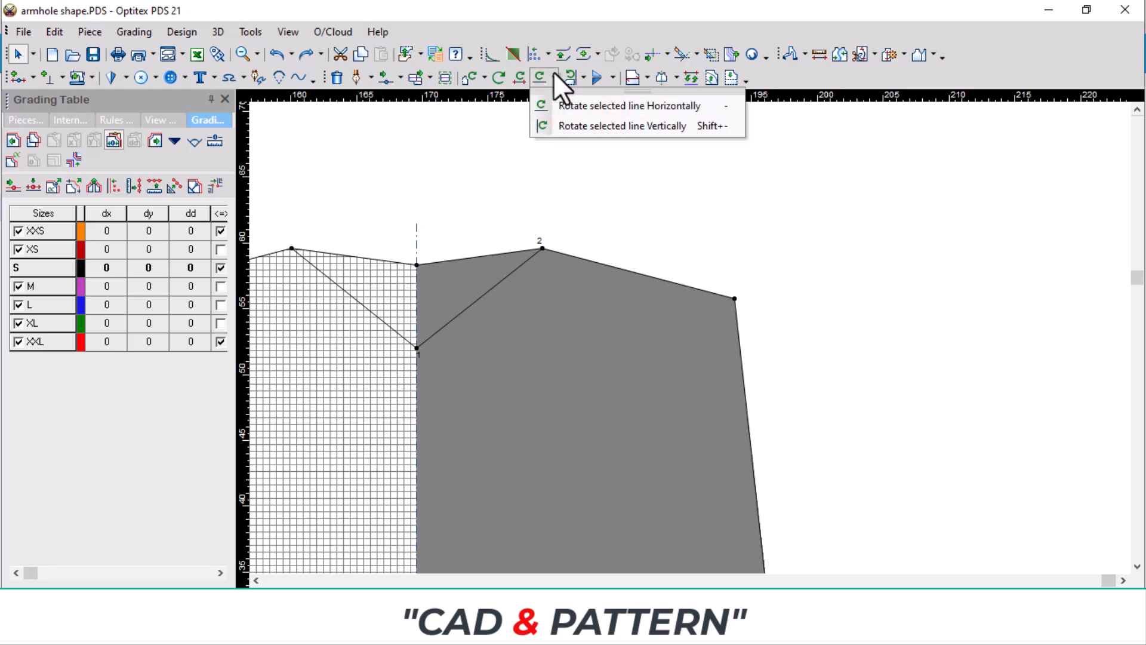
{"action": "left_click", "coordinate": [628, 111]}
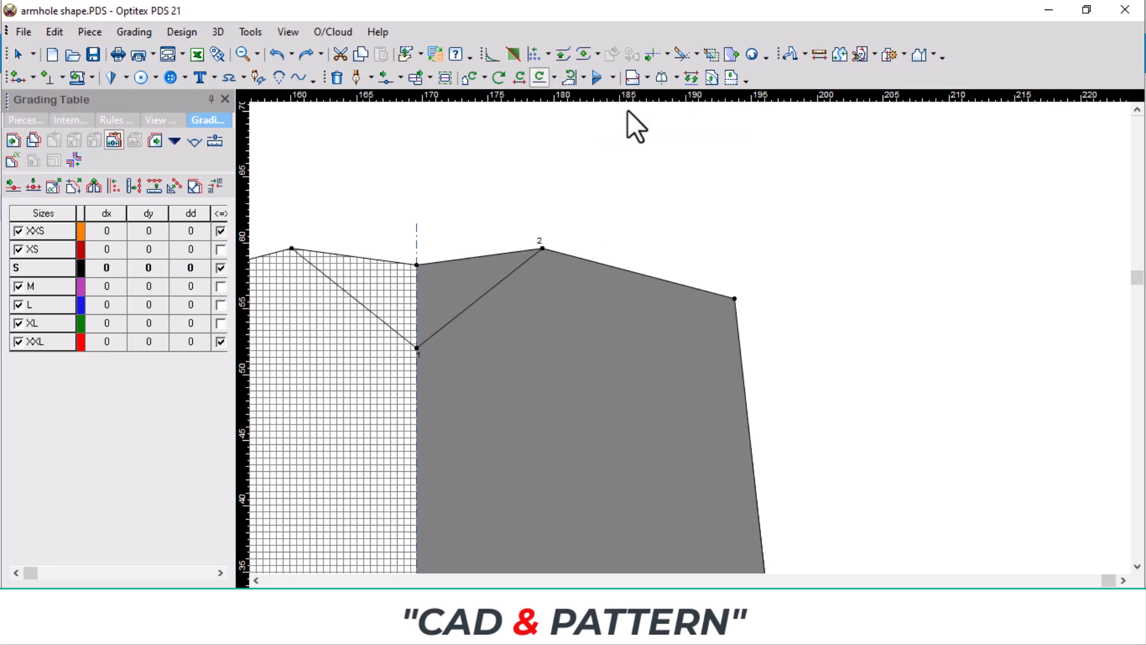
{"action": "left_click", "coordinate": [542, 248]}
{"action": "left_click", "coordinate": [736, 299]}
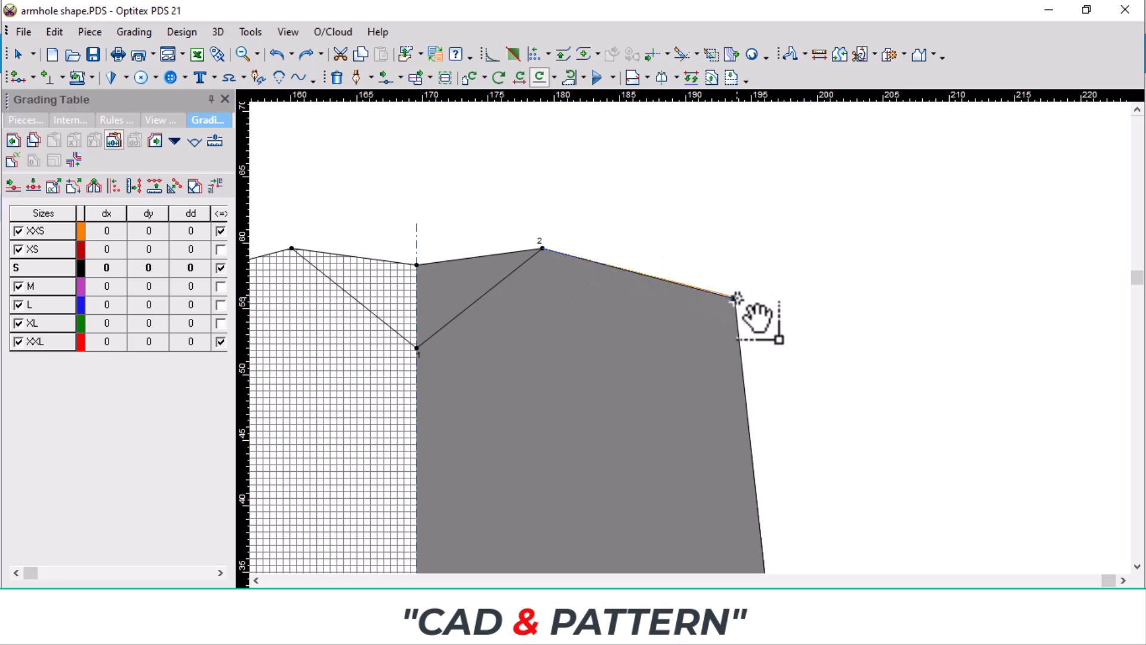
{"action": "left_click", "coordinate": [737, 298]}
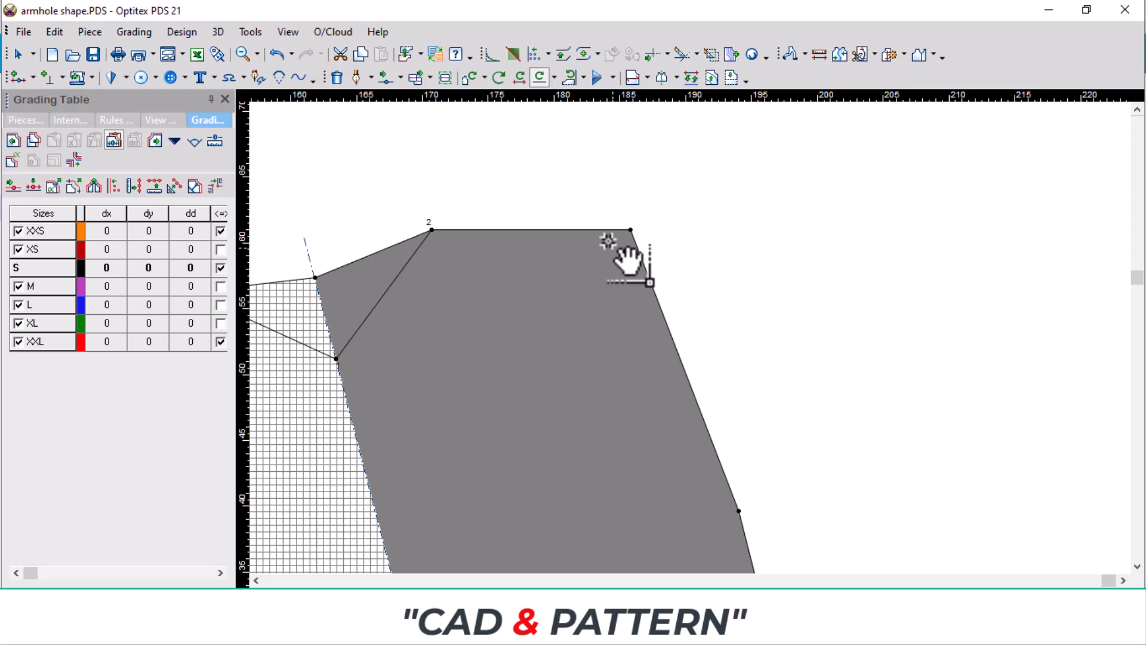
Step: Place a horizontal guideline along the shoulder line and a vertical guideline through the shoulder tip
{"action": "left_click_drag", "start_coordinate": [585, 97], "coordinate": [584, 229]}
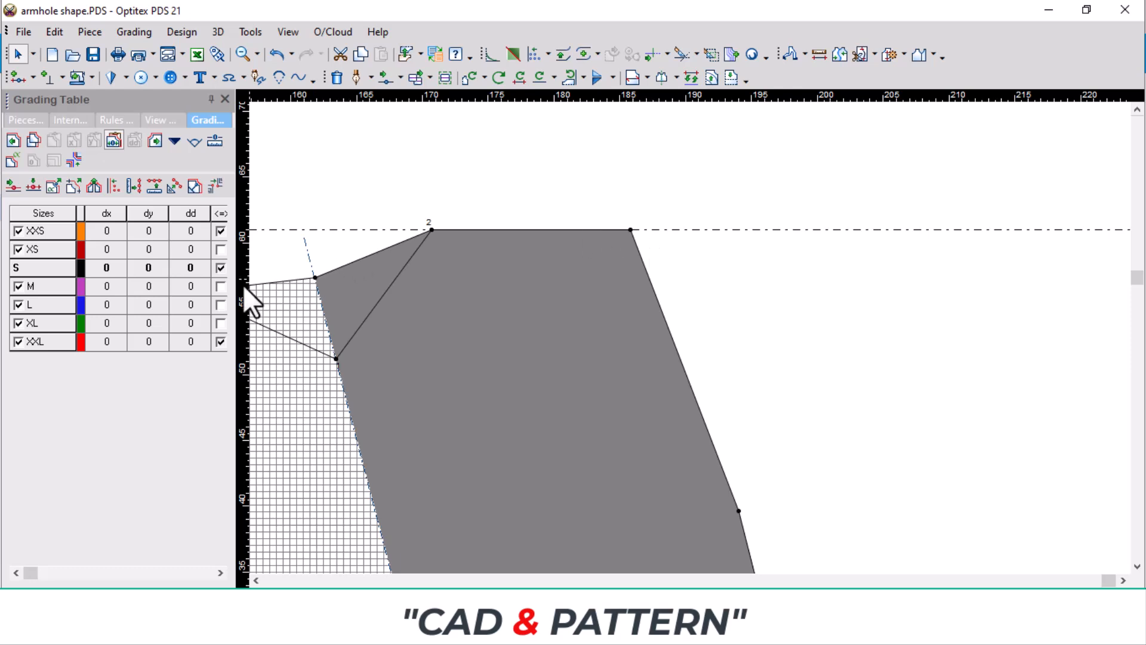
{"action": "left_click_drag", "start_coordinate": [243, 285], "coordinate": [628, 231]}
{"action": "scroll", "coordinate": [671, 281], "scroll_direction": "up", "scroll_amount": 3}
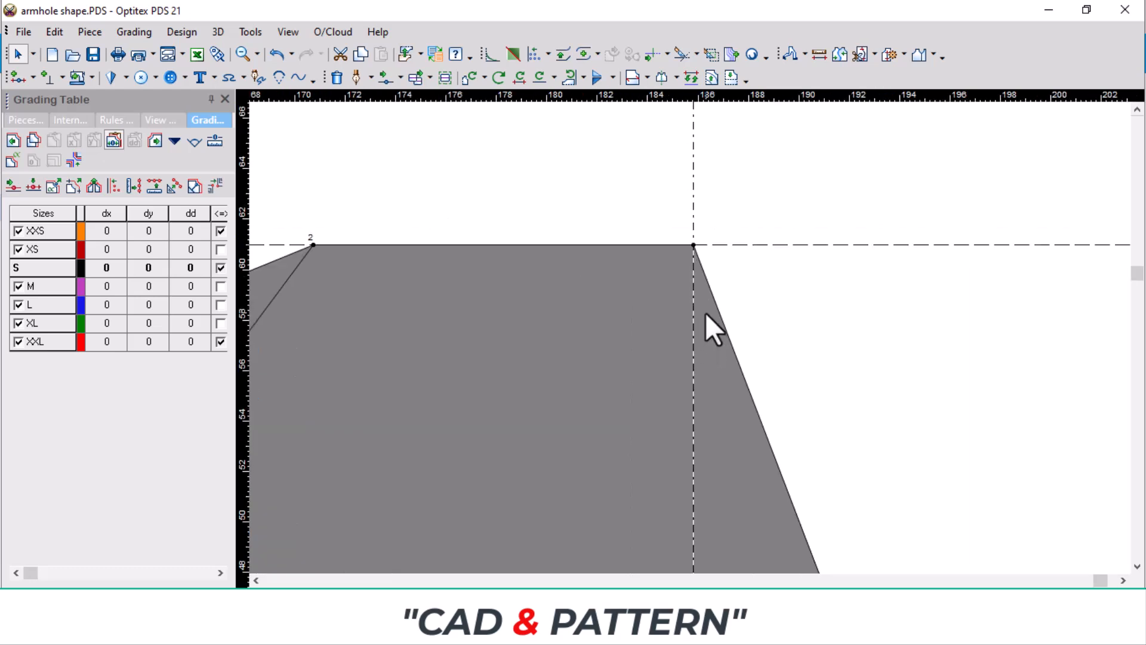
Step: Curve the upper armhole by moving a point on its line onto the vertical guideline just below the shoulder tip
{"action": "left_click", "coordinate": [386, 78]}
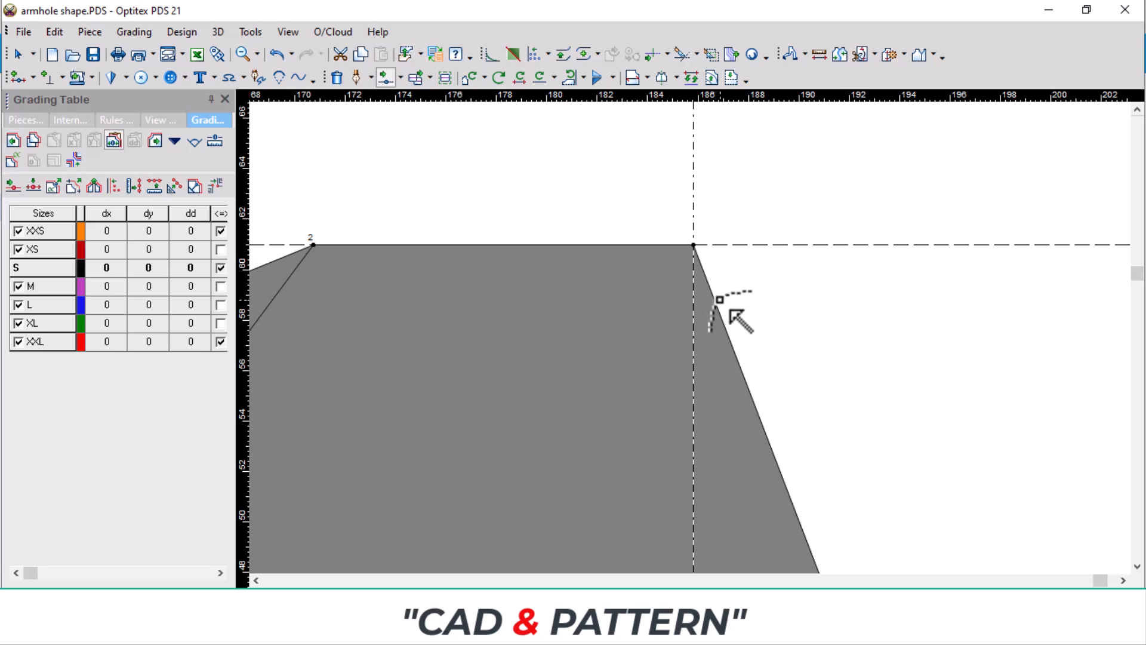
{"action": "left_click_drag", "start_coordinate": [712, 297], "coordinate": [694, 265]}
{"action": "scroll", "coordinate": [693, 266], "scroll_direction": "up", "scroll_amount": 2}
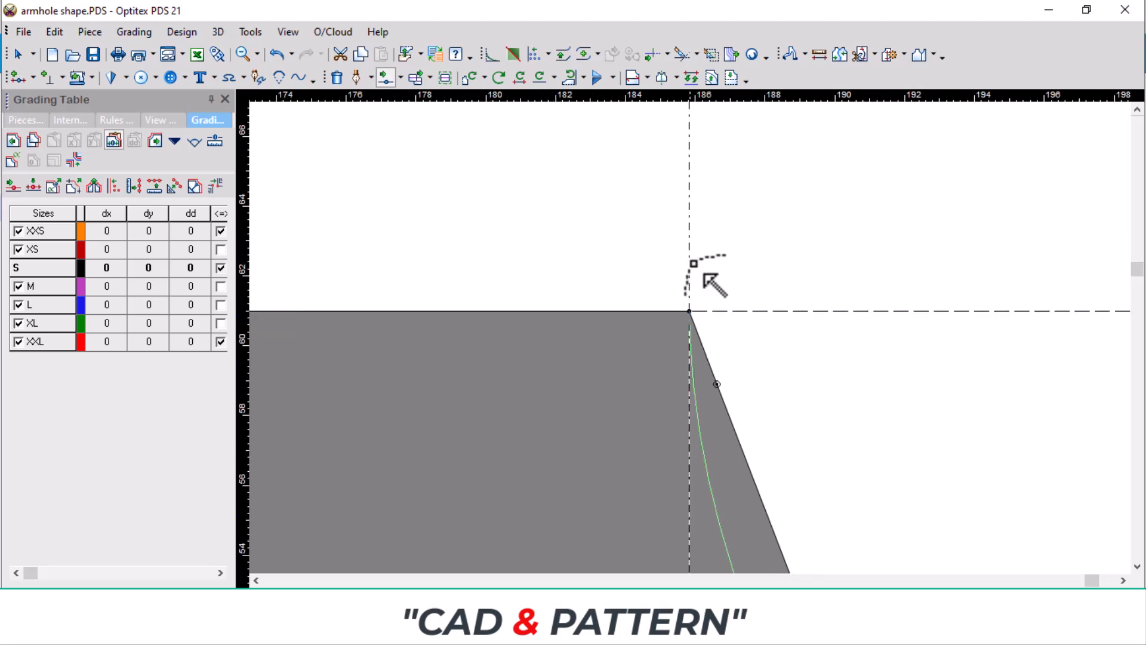
{"action": "left_click_drag", "start_coordinate": [702, 351], "coordinate": [688, 333]}
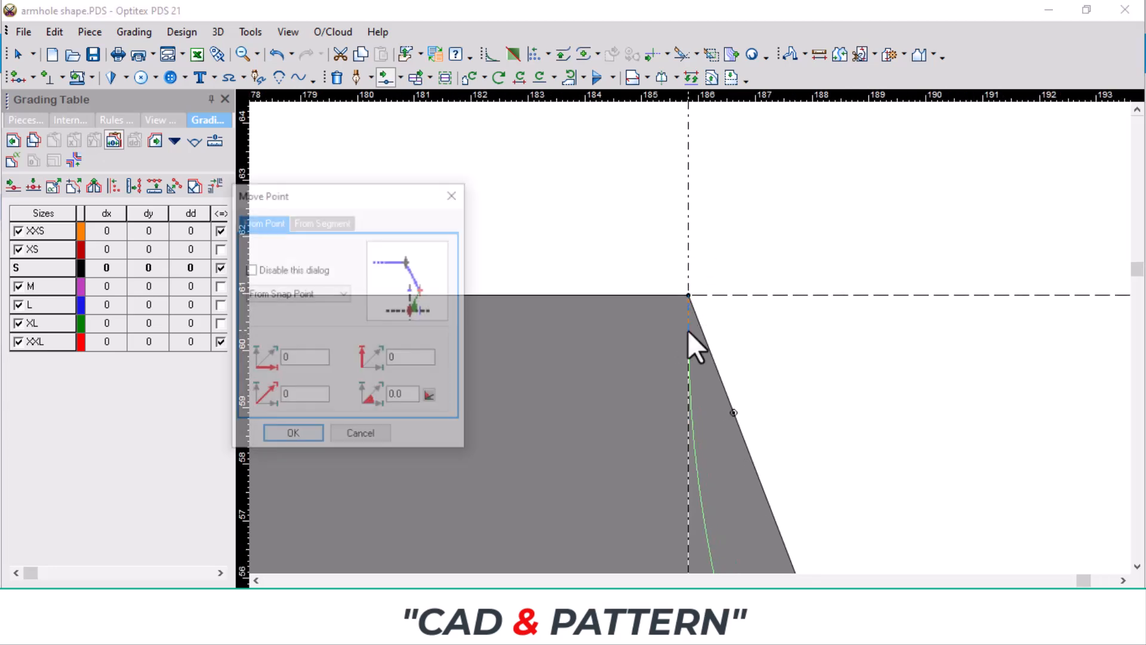
{"action": "left_click", "coordinate": [286, 435]}
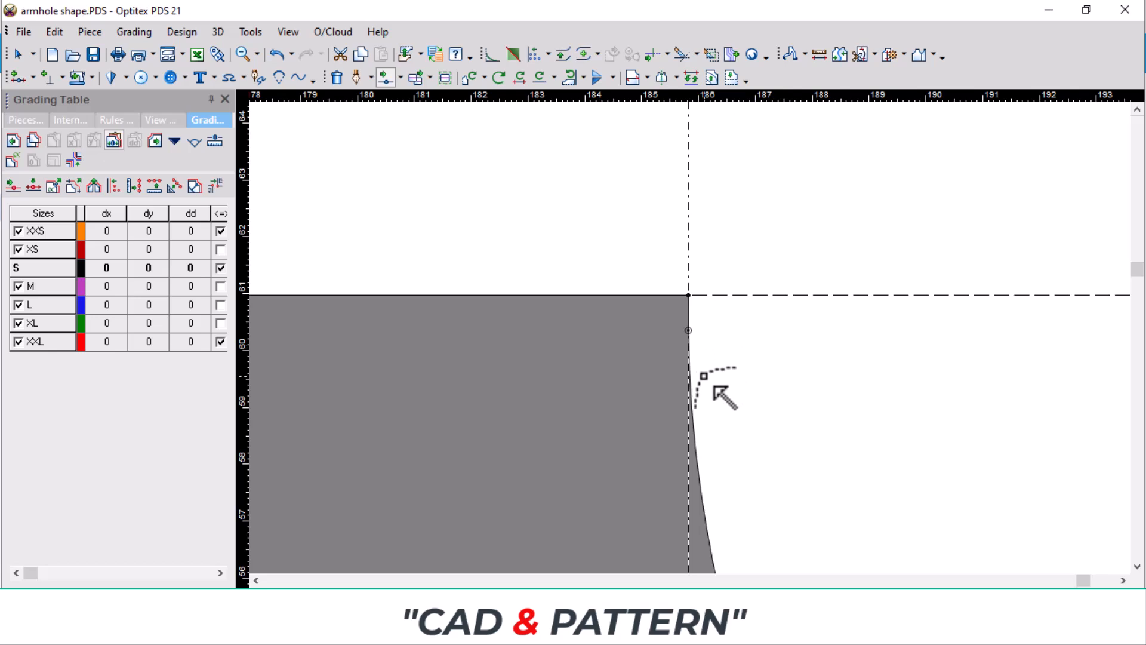
Step: Rotate the piece so the straight internal line above the hem, ending at the side seam corner, lies horizontal
{"action": "scroll", "coordinate": [692, 339], "scroll_direction": "down", "scroll_amount": 3}
{"action": "scroll", "coordinate": [668, 331], "scroll_direction": "down", "scroll_amount": 2}
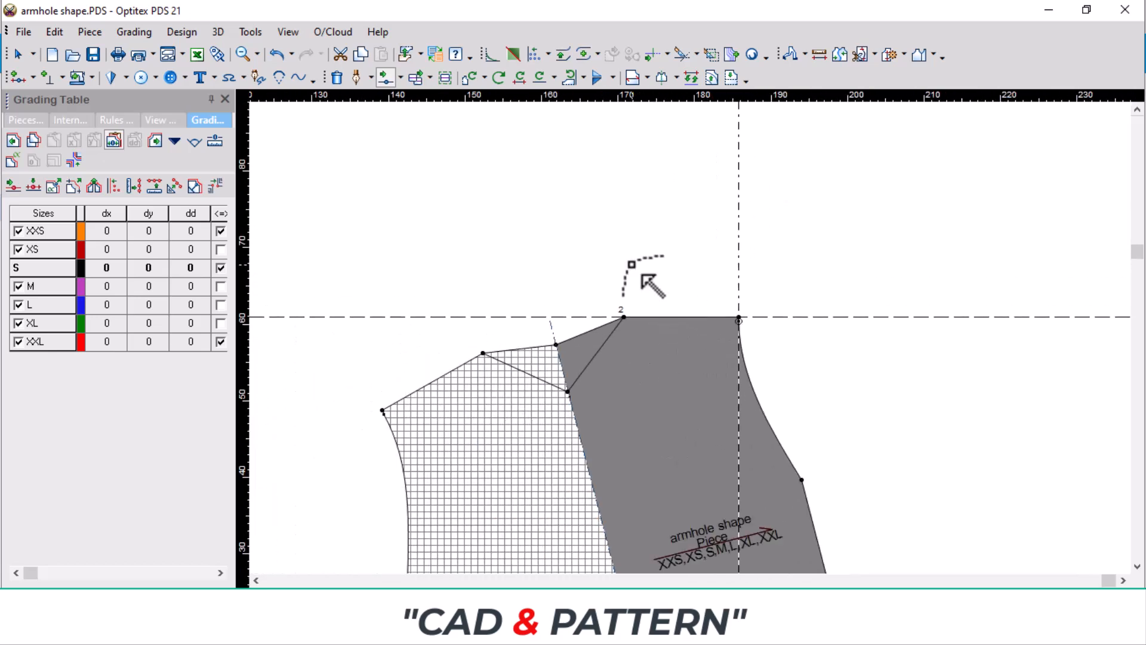
{"action": "scroll", "coordinate": [762, 544], "scroll_direction": "down", "scroll_amount": 1}
{"action": "scroll", "coordinate": [764, 382], "scroll_direction": "up", "scroll_amount": 1}
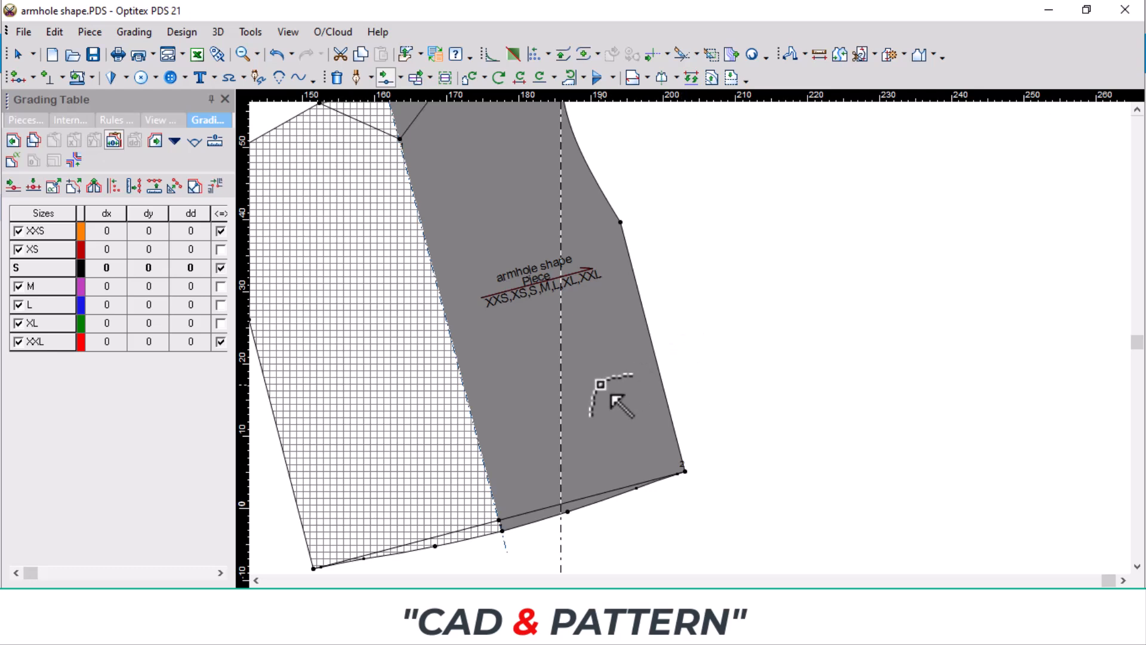
{"action": "key", "text": "r"}
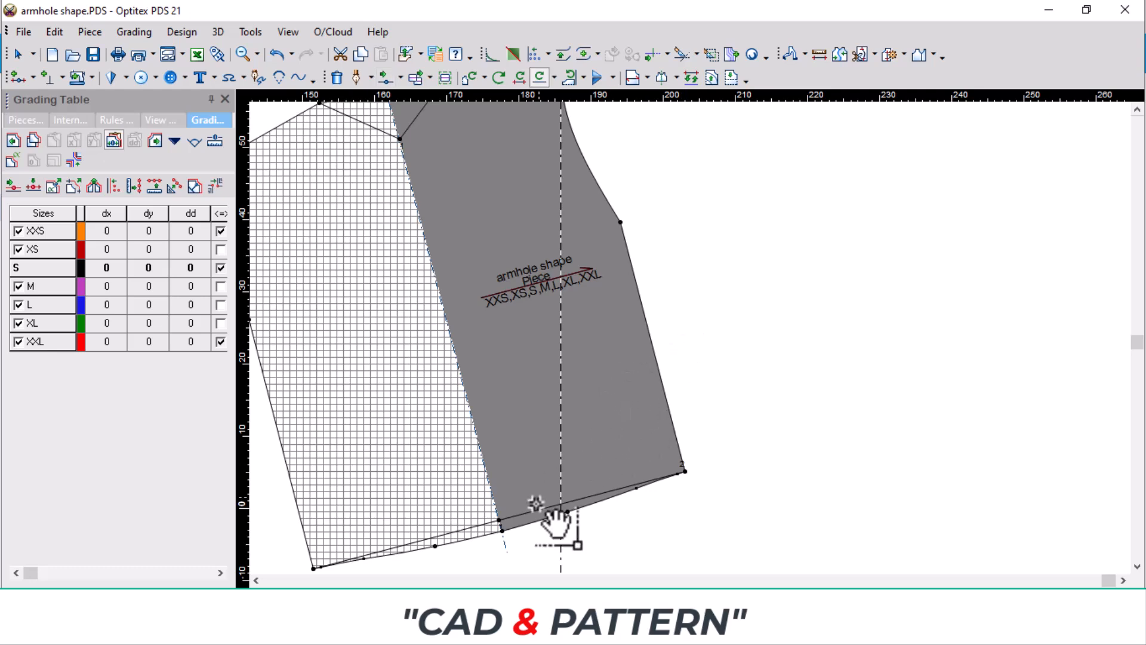
{"action": "left_click", "coordinate": [501, 518]}
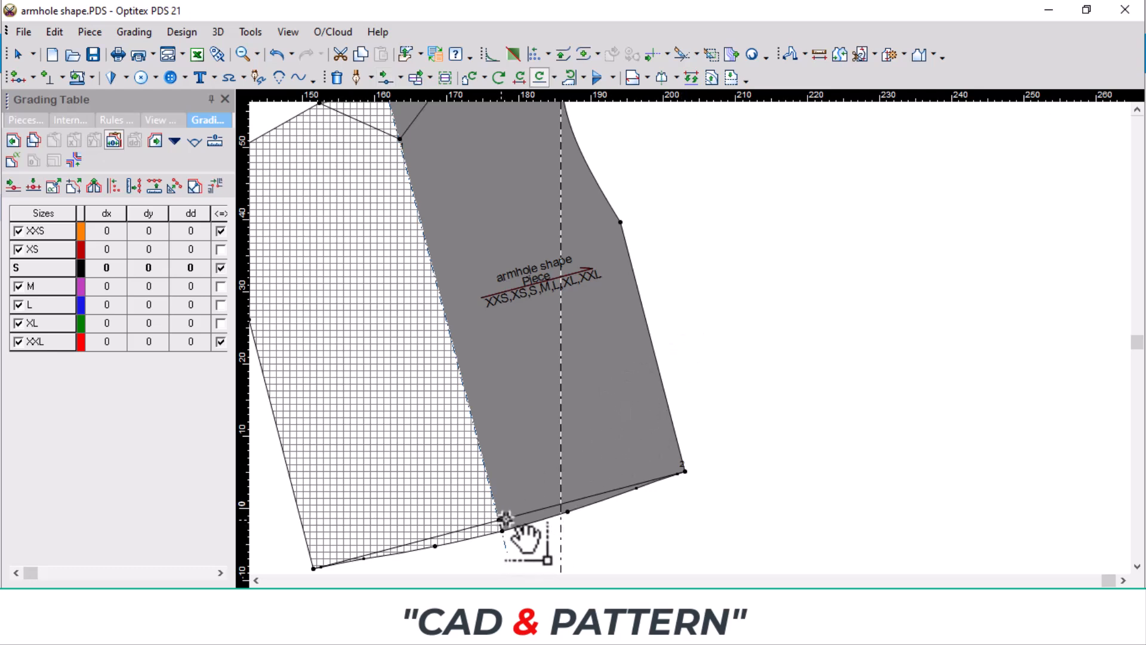
{"action": "left_click", "coordinate": [683, 469]}
{"action": "scroll", "coordinate": [711, 329], "scroll_direction": "down", "scroll_amount": 2}
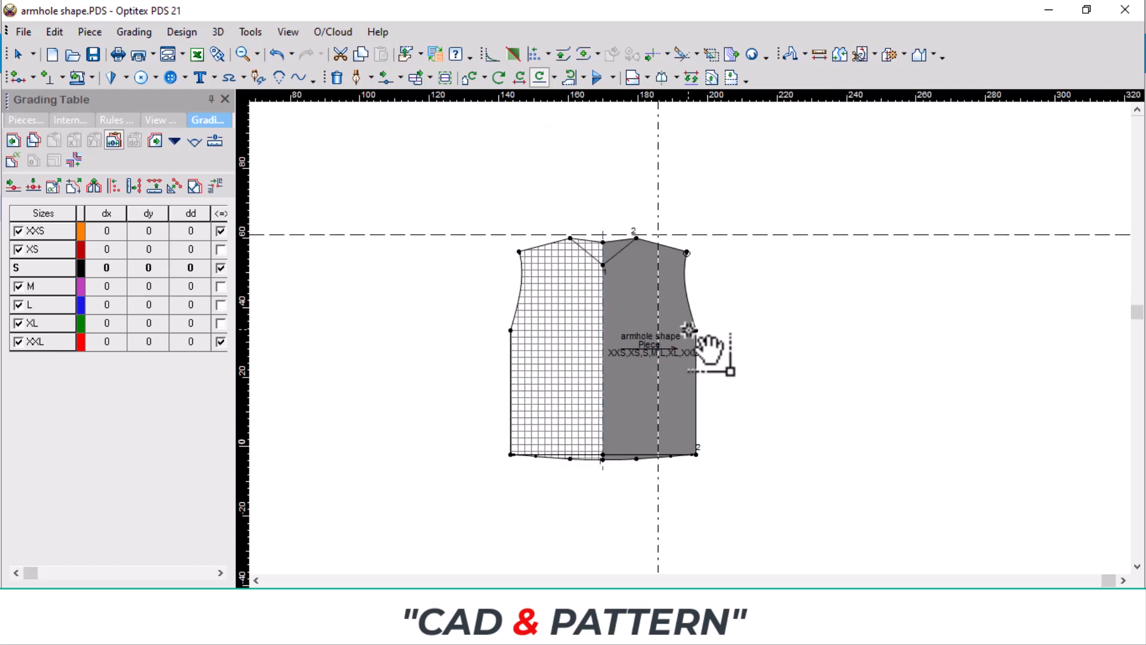
Step: Move the horizontal and vertical guidelines so they cross at the underarm point
{"action": "scroll", "coordinate": [722, 349], "scroll_direction": "up", "scroll_amount": 2}
{"action": "right_click", "coordinate": [706, 307]}
{"action": "left_click", "coordinate": [778, 320]}
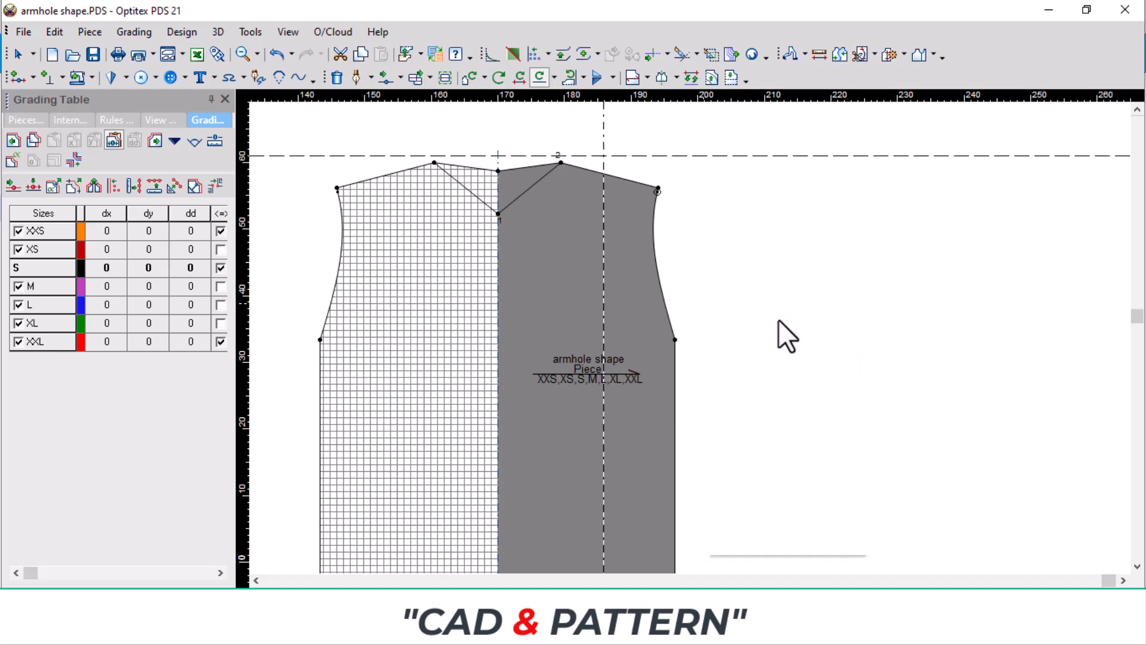
{"action": "left_click", "coordinate": [721, 155]}
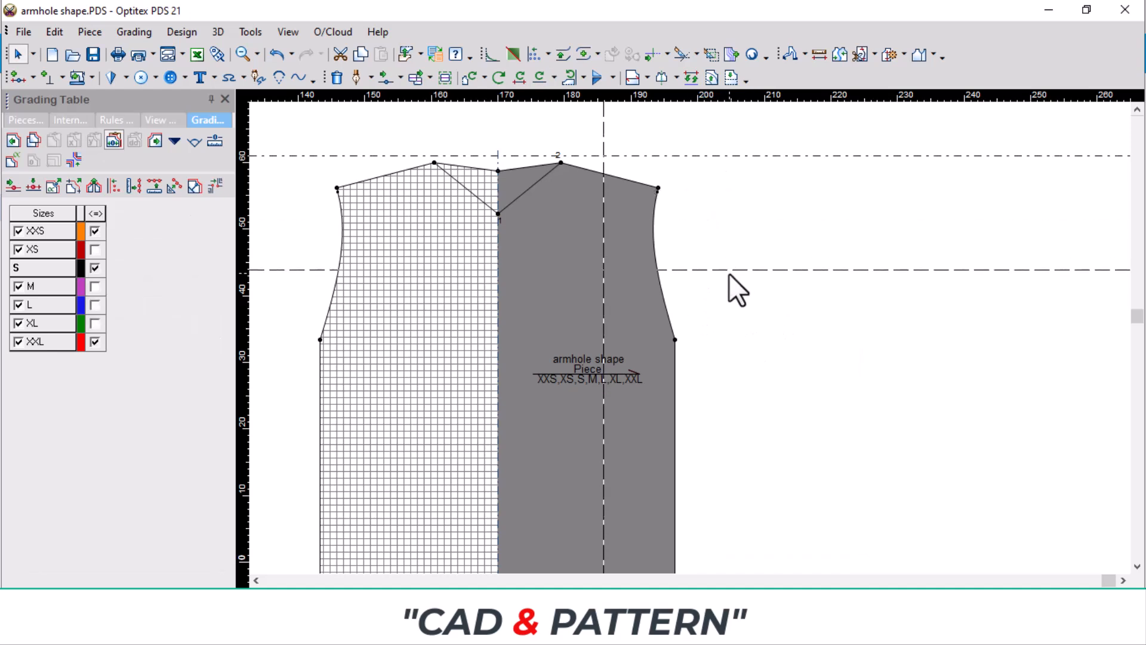
{"action": "left_click", "coordinate": [721, 342]}
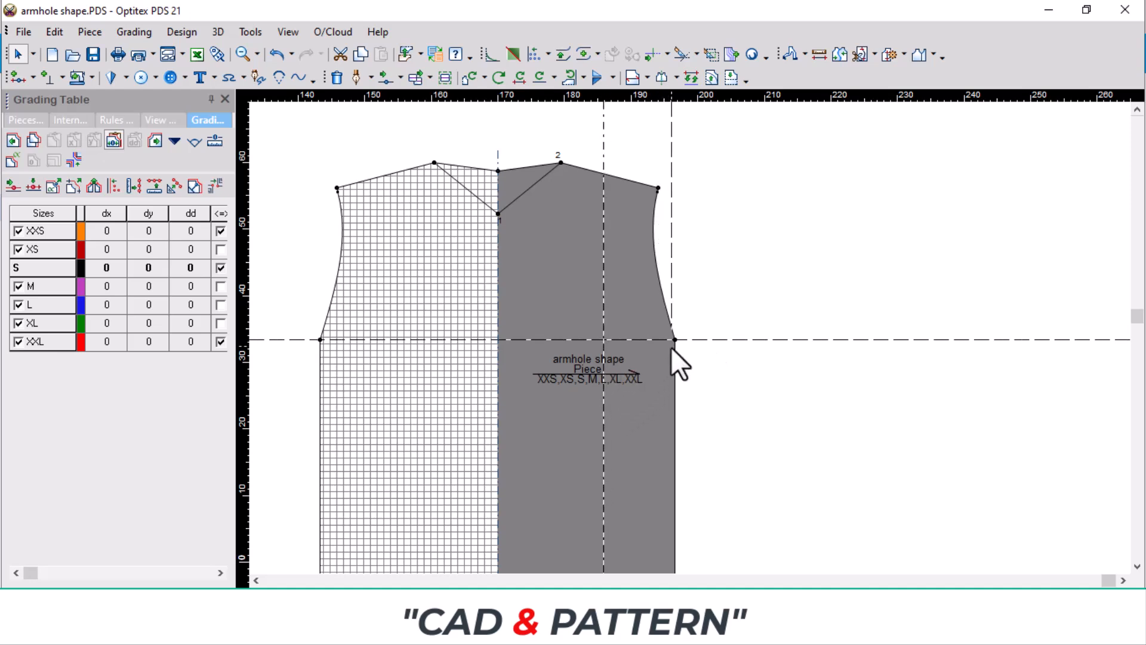
{"action": "scroll", "coordinate": [674, 340], "scroll_direction": "up", "scroll_amount": 5}
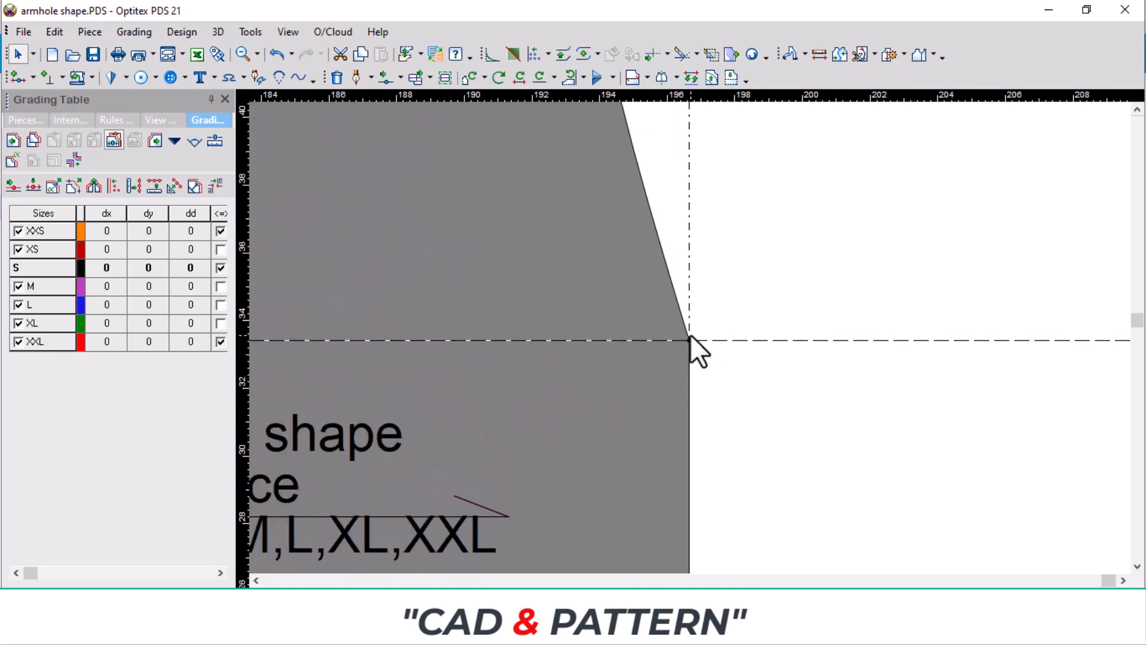
{"action": "scroll", "coordinate": [694, 347], "scroll_direction": "up", "scroll_amount": 2}
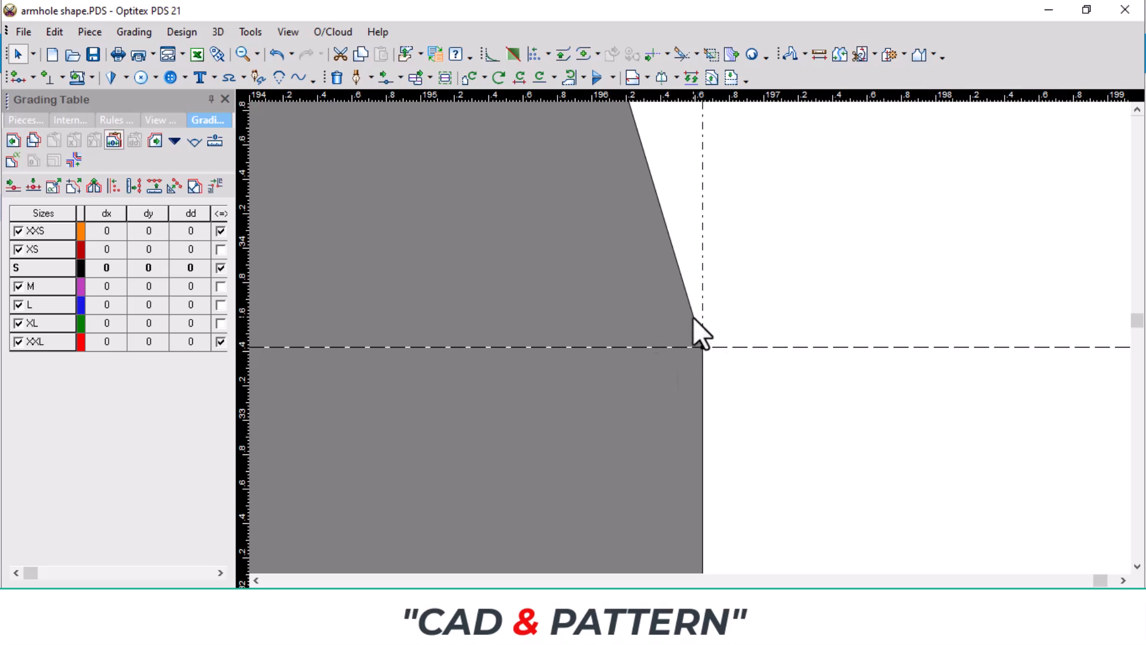
Step: Curve the lower armhole by moving a point on its line onto the horizontal guideline just beside the underarm point
{"action": "key", "text": "m"}
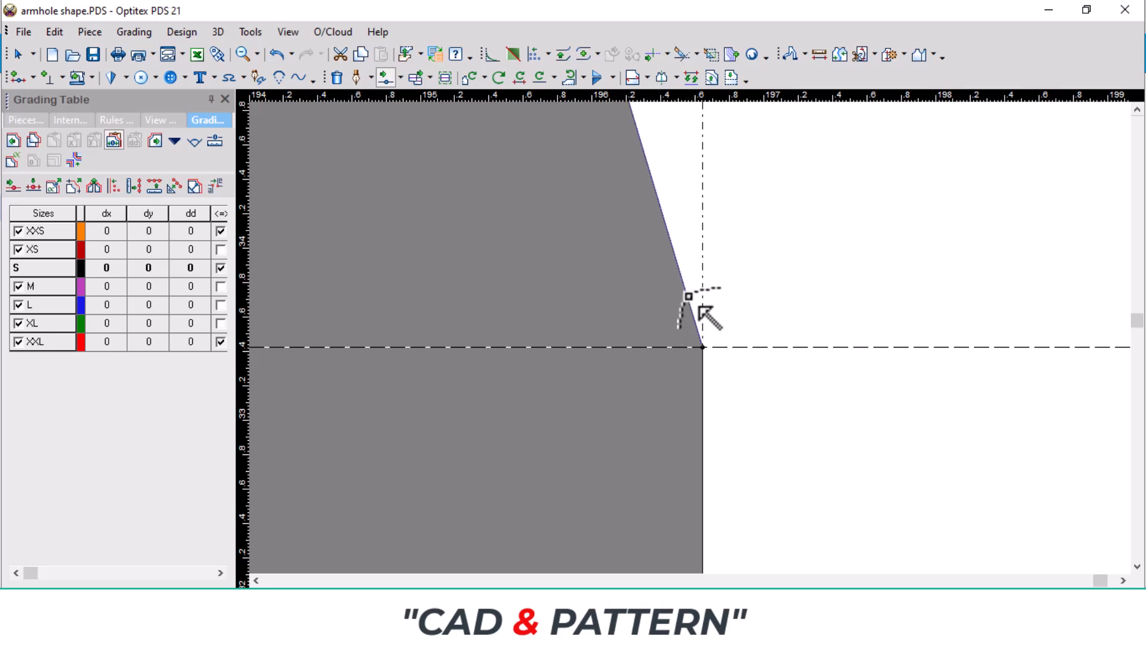
{"action": "left_click_drag", "start_coordinate": [688, 296], "coordinate": [691, 340]}
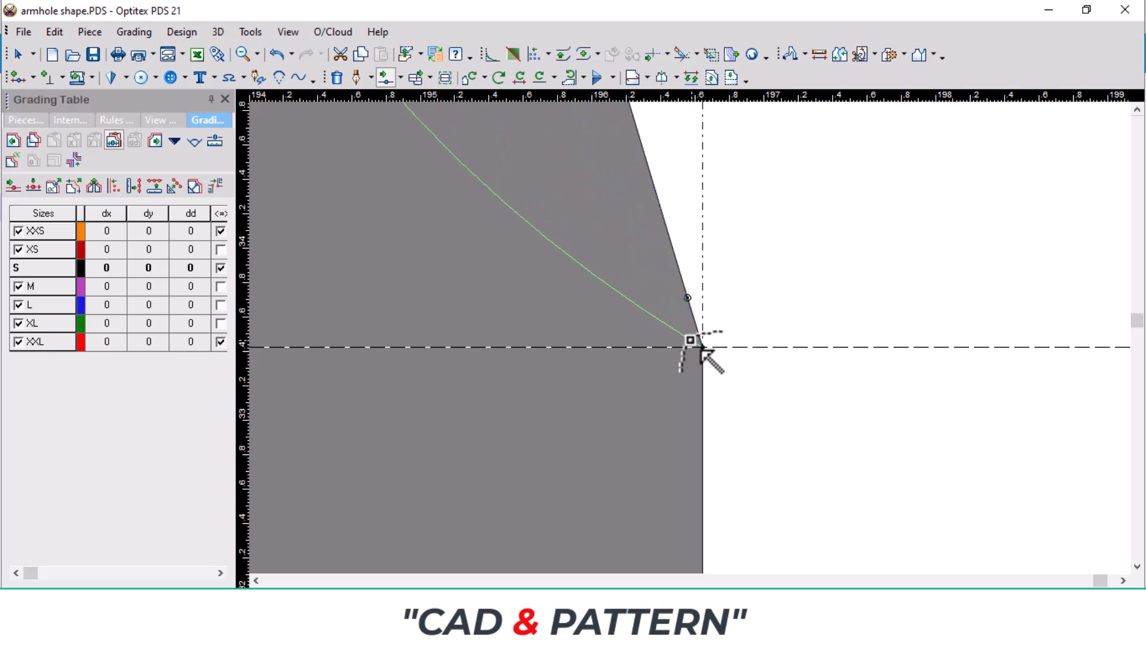
{"action": "scroll", "coordinate": [690, 340], "scroll_direction": "up", "scroll_amount": 3}
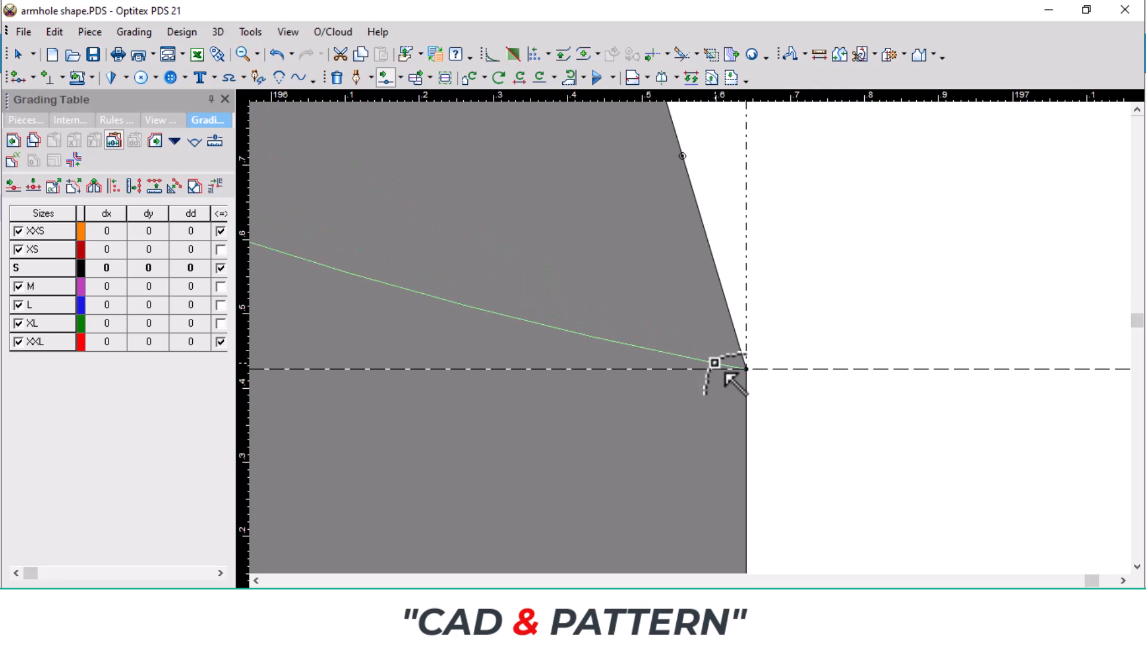
{"action": "left_click_drag", "start_coordinate": [725, 374], "coordinate": [719, 367]}
{"action": "left_click", "coordinate": [301, 436]}
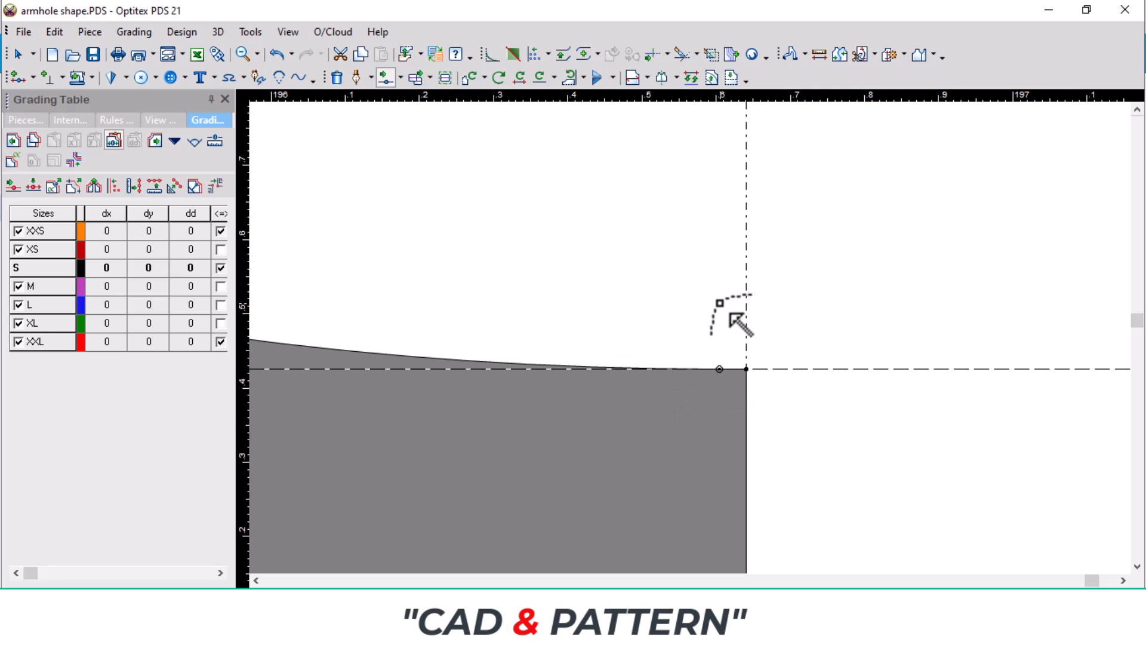
Step: Examine the armhole curve at its shoulder and underarm ends and on the mirrored half
{"action": "scroll", "coordinate": [729, 313], "scroll_direction": "down", "scroll_amount": 5}
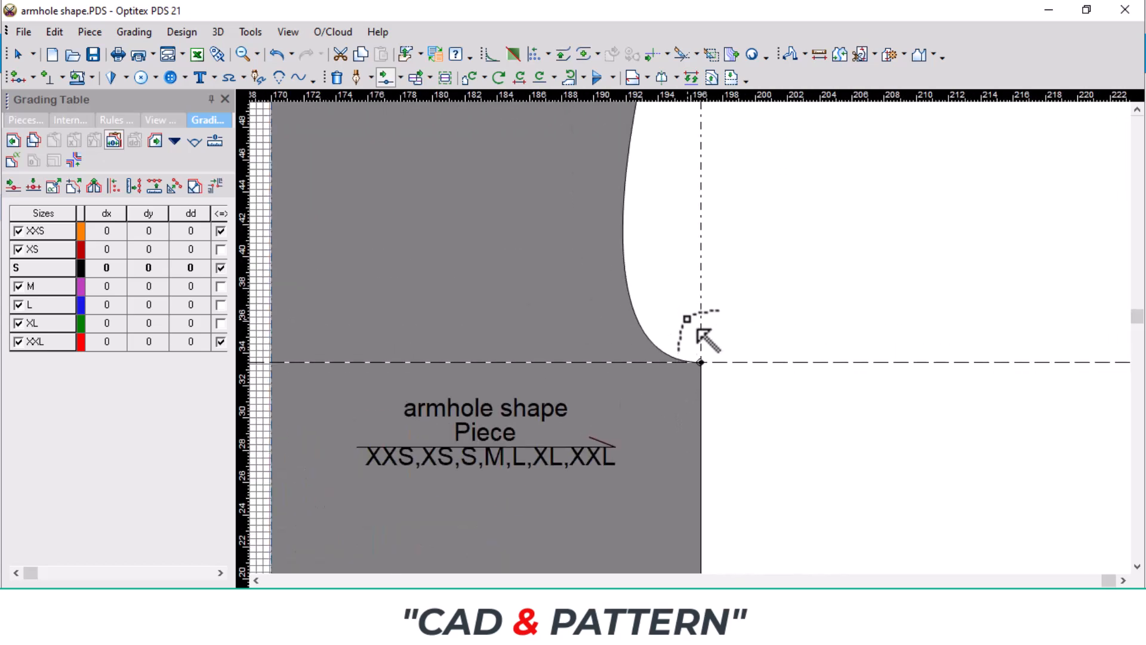
{"action": "scroll", "coordinate": [707, 340], "scroll_direction": "down", "scroll_amount": 5}
{"action": "scroll", "coordinate": [710, 371], "scroll_direction": "up", "scroll_amount": 8}
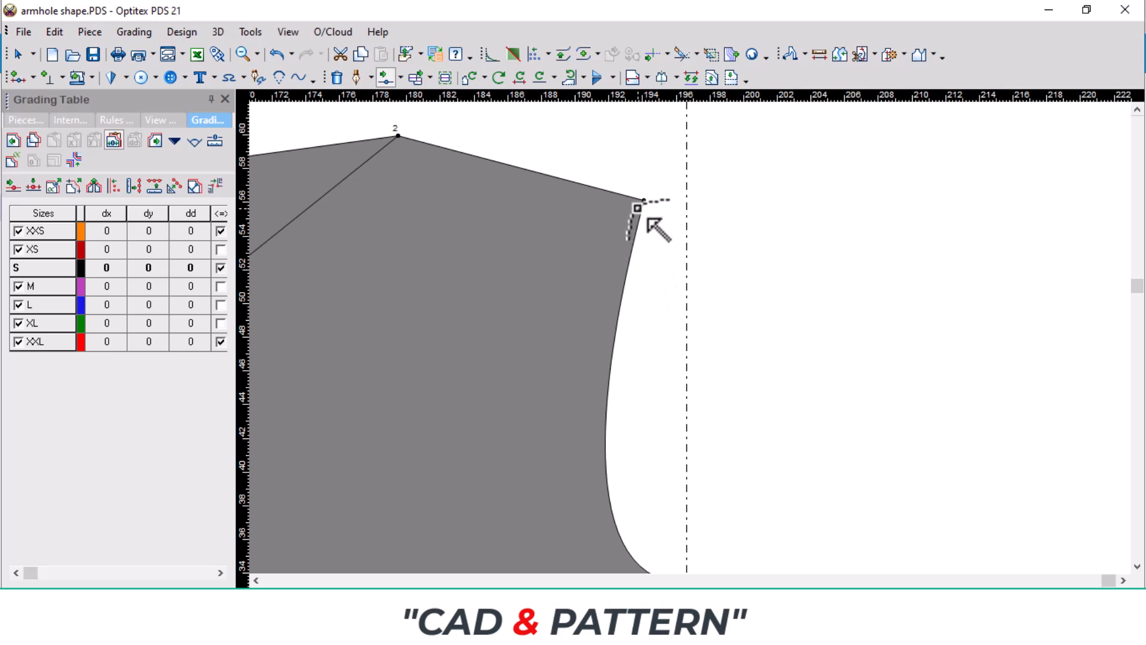
{"action": "scroll", "coordinate": [656, 229], "scroll_direction": "down", "scroll_amount": 3}
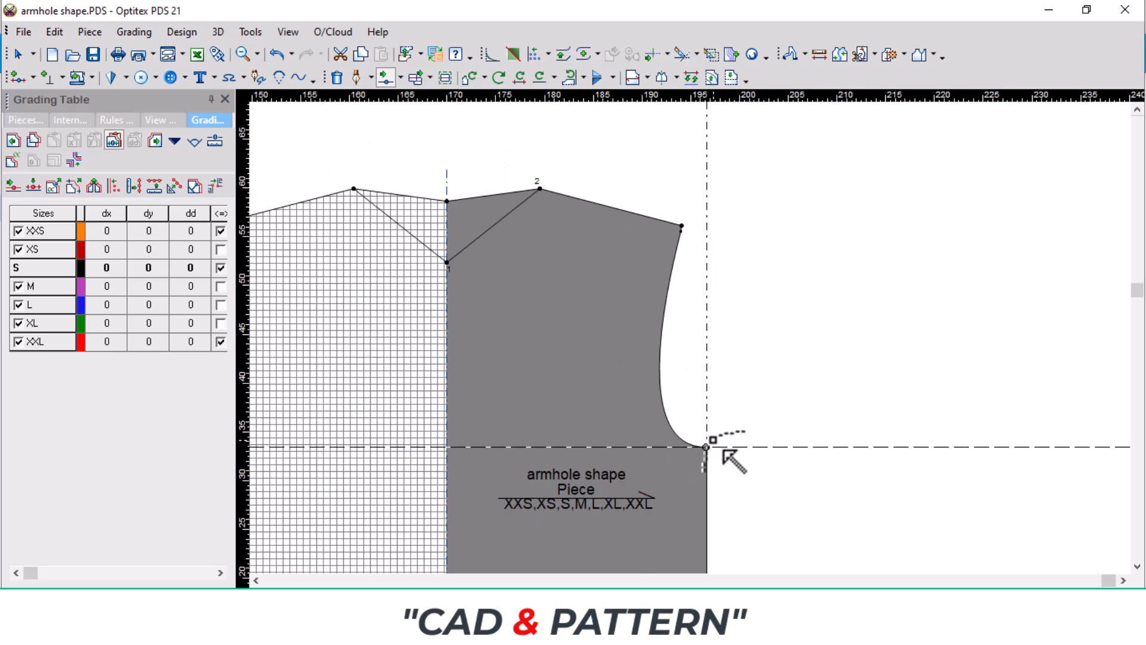
{"action": "scroll", "coordinate": [708, 358], "scroll_direction": "down", "scroll_amount": 3}
{"action": "scroll", "coordinate": [502, 363], "scroll_direction": "up", "scroll_amount": 5}
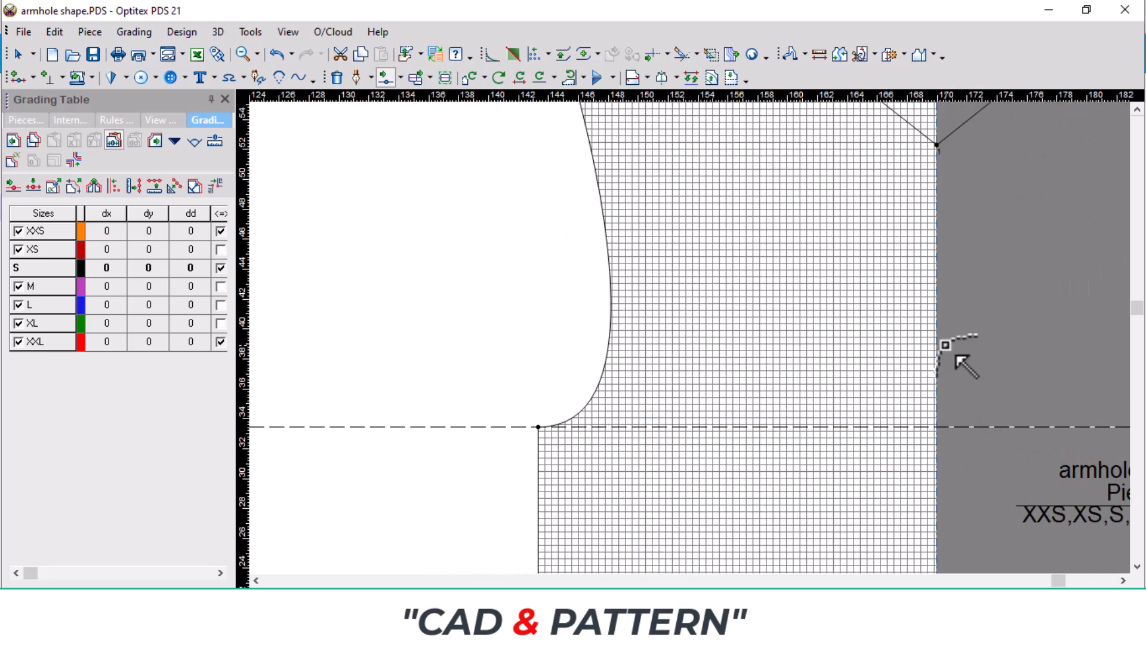
Step: Refine the lower armhole curve by moving a point near the underarm by 0.28 horizontally and -0.16 vertically
{"action": "scroll", "coordinate": [955, 352], "scroll_direction": "down", "scroll_amount": 3}
{"action": "scroll", "coordinate": [704, 352], "scroll_direction": "up", "scroll_amount": 1}
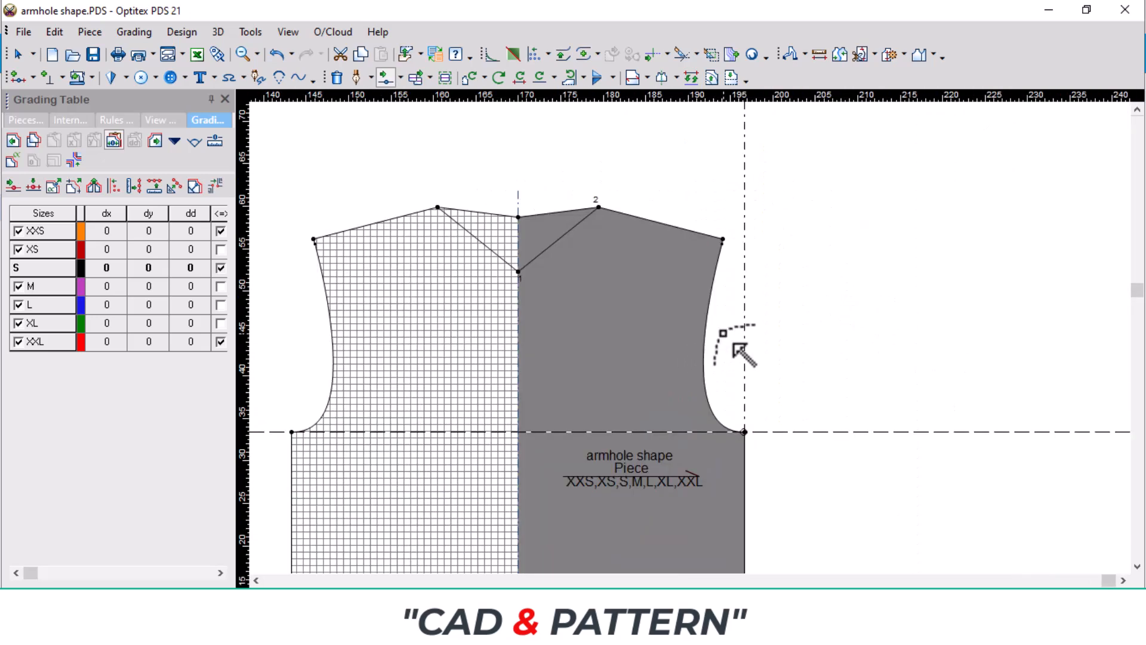
{"action": "scroll", "coordinate": [735, 345], "scroll_direction": "up", "scroll_amount": 3}
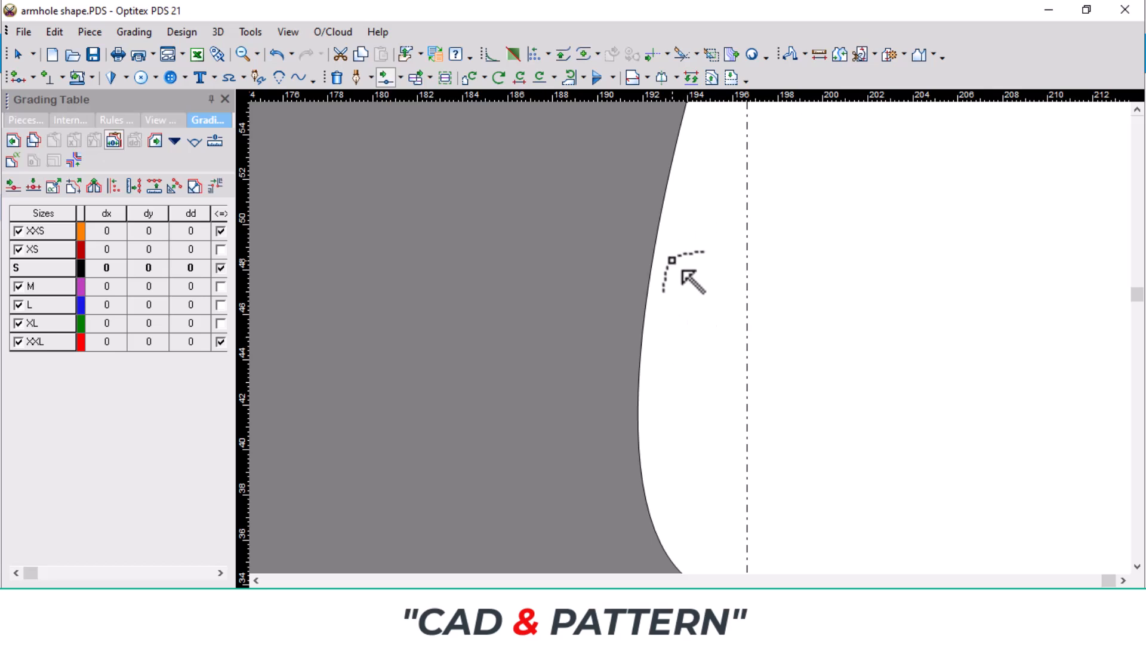
{"action": "scroll", "coordinate": [684, 299], "scroll_direction": "down", "scroll_amount": 1}
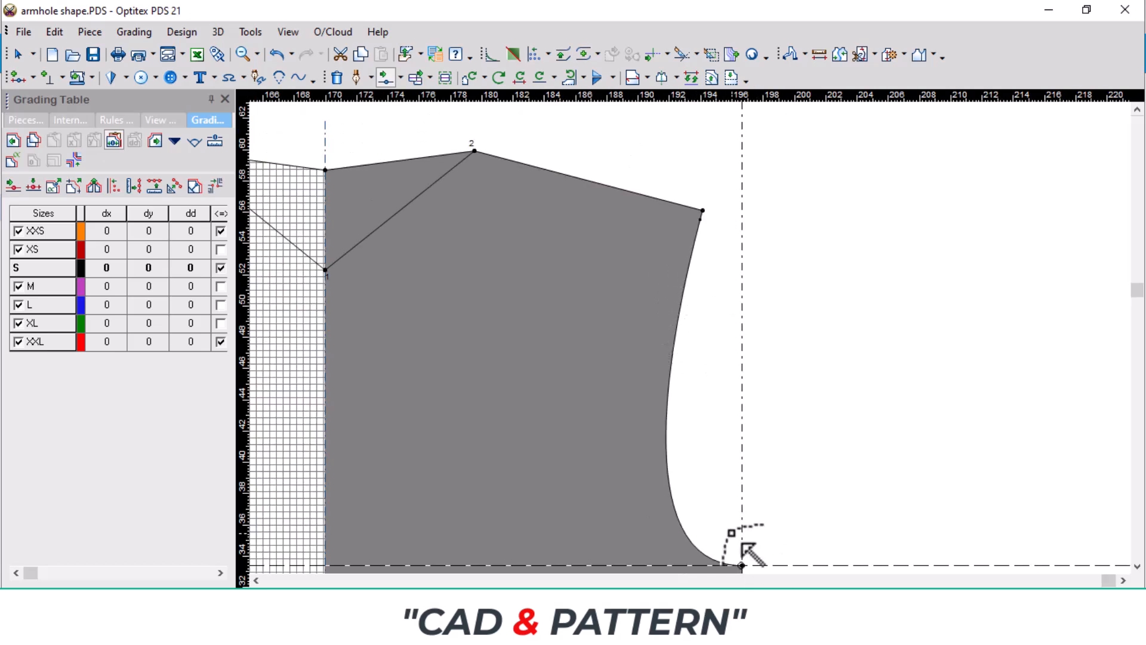
{"action": "scroll", "coordinate": [713, 540], "scroll_direction": "up", "scroll_amount": 2}
{"action": "scroll", "coordinate": [708, 382], "scroll_direction": "up", "scroll_amount": 3}
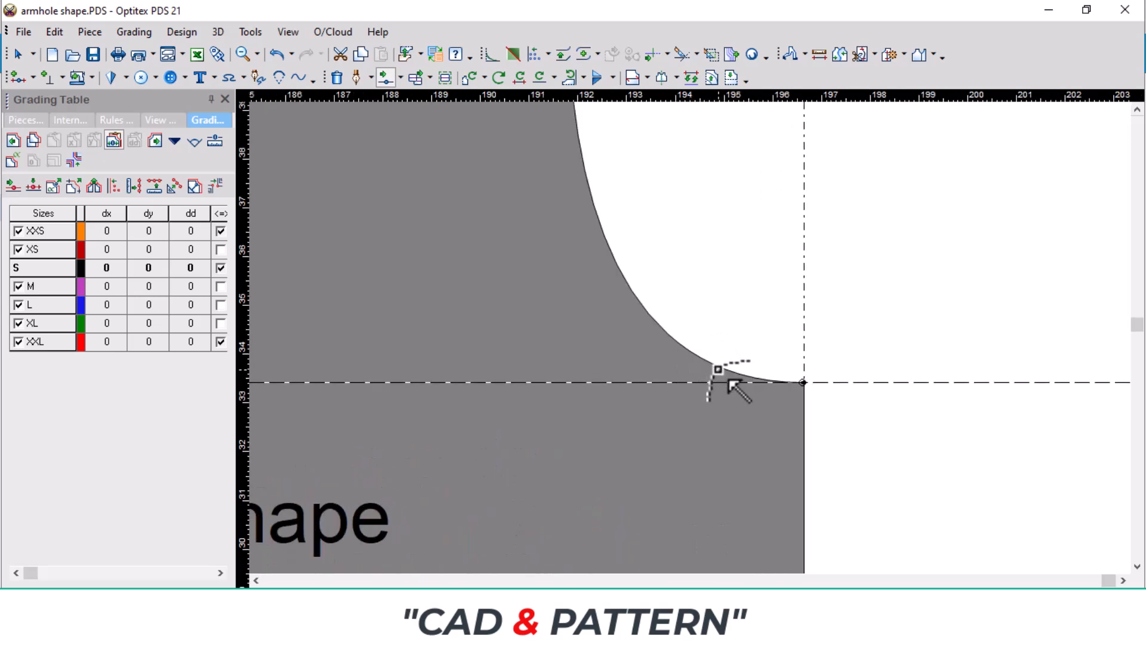
{"action": "left_click", "coordinate": [722, 368]}
{"action": "scroll", "coordinate": [722, 369], "scroll_direction": "up", "scroll_amount": 2}
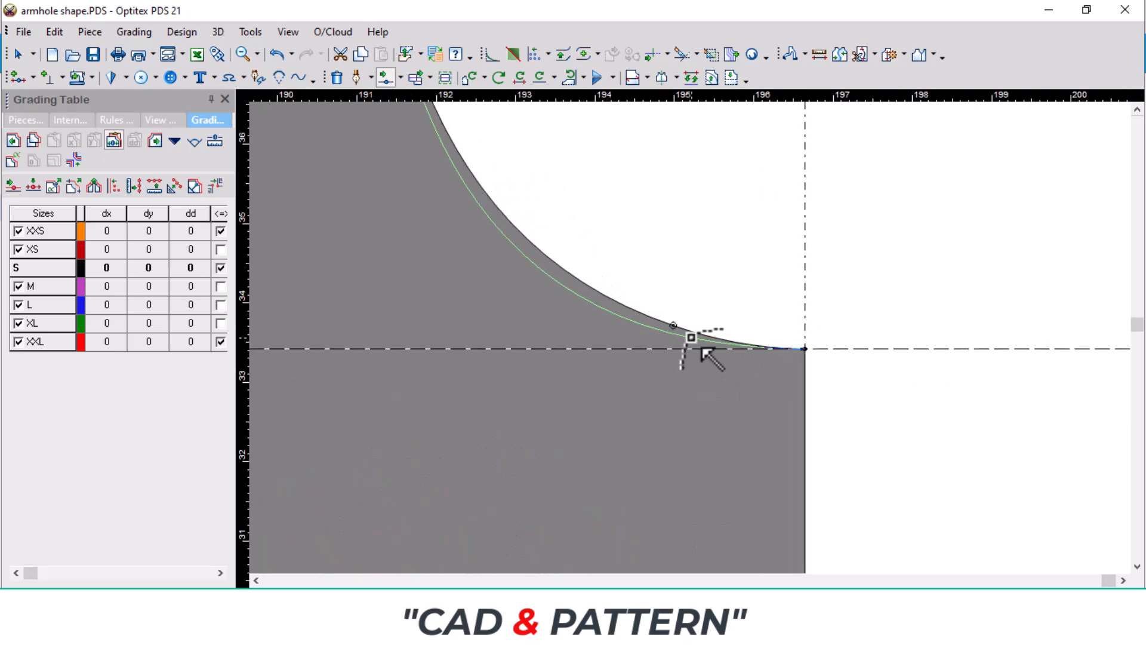
{"action": "left_click", "coordinate": [705, 349]}
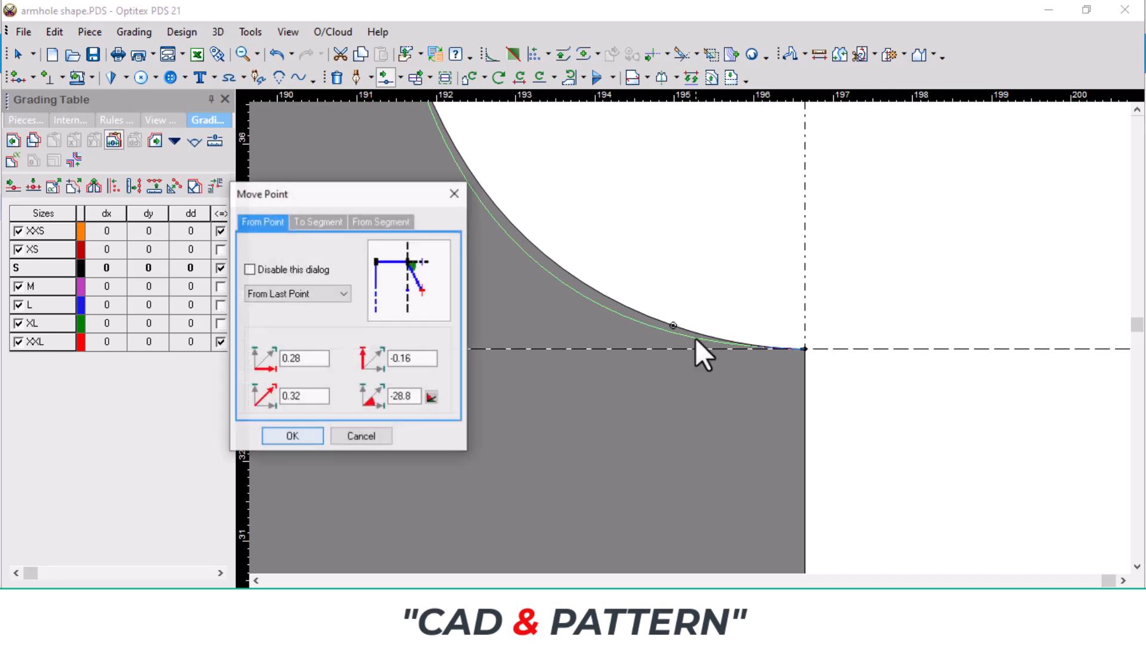
{"action": "key", "text": "Return"}
Step: Adjust the upper armhole curve by placing a point on it about midway between the shoulder tip and the deepest part of the curve
{"action": "scroll", "coordinate": [692, 337], "scroll_direction": "down", "scroll_amount": 5}
{"action": "scroll", "coordinate": [692, 288], "scroll_direction": "up", "scroll_amount": 2}
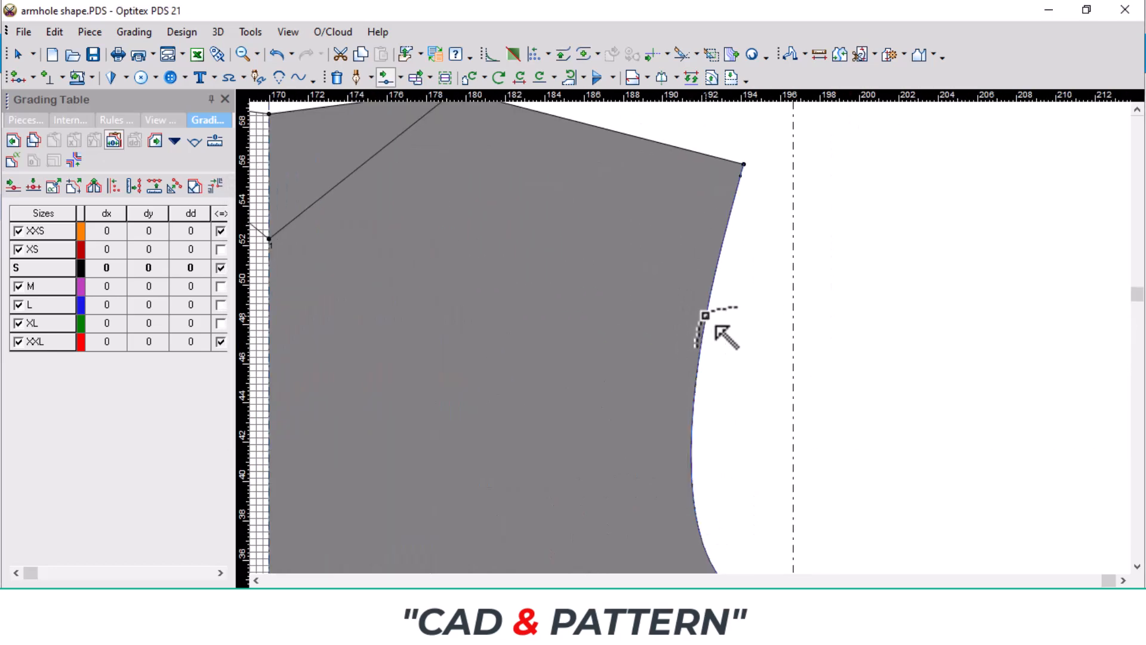
{"action": "left_click", "coordinate": [715, 326]}
{"action": "key", "text": "Return"}
{"action": "scroll", "coordinate": [645, 438], "scroll_direction": "down", "scroll_amount": 3}
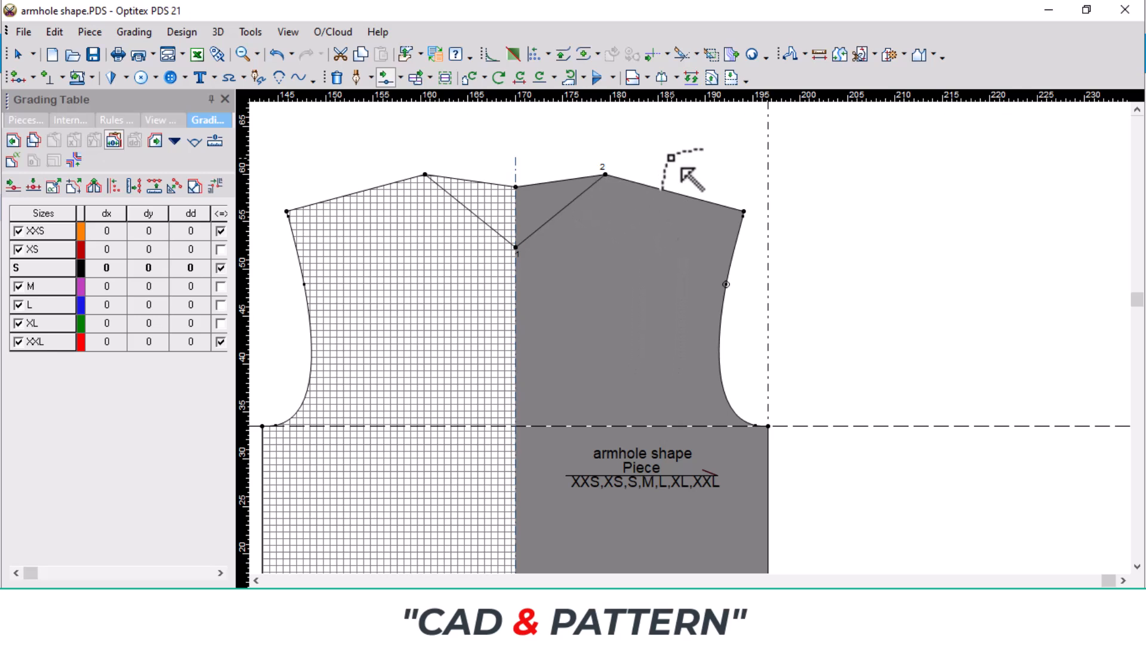
{"action": "right_click", "coordinate": [672, 158]}
{"action": "left_click", "coordinate": [719, 169]}
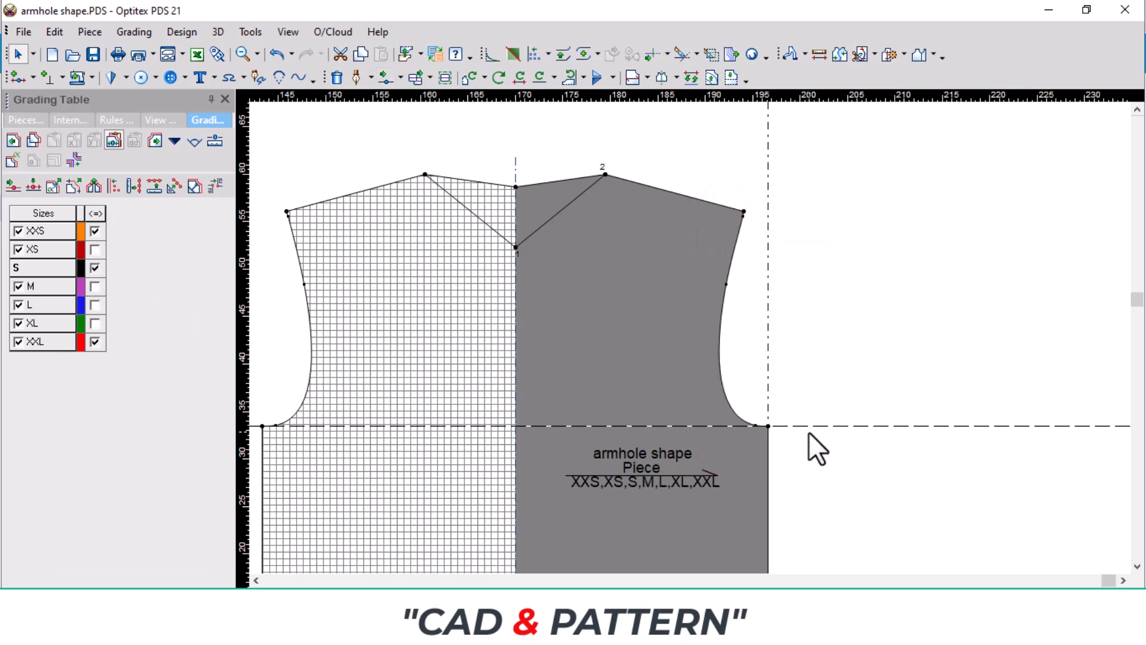
Step: Align the horizontal guideline with the hem's side seam corner
{"action": "scroll", "coordinate": [808, 432], "scroll_direction": "down", "scroll_amount": 2}
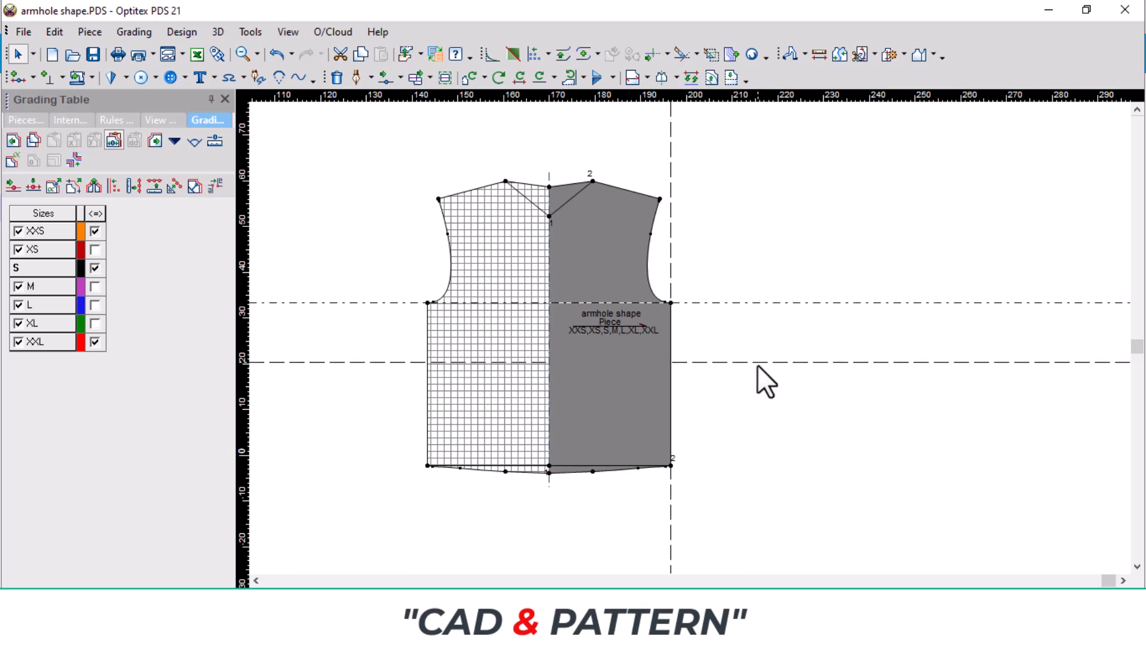
{"action": "left_click", "coordinate": [715, 465]}
{"action": "scroll", "coordinate": [715, 465], "scroll_direction": "up", "scroll_amount": 5}
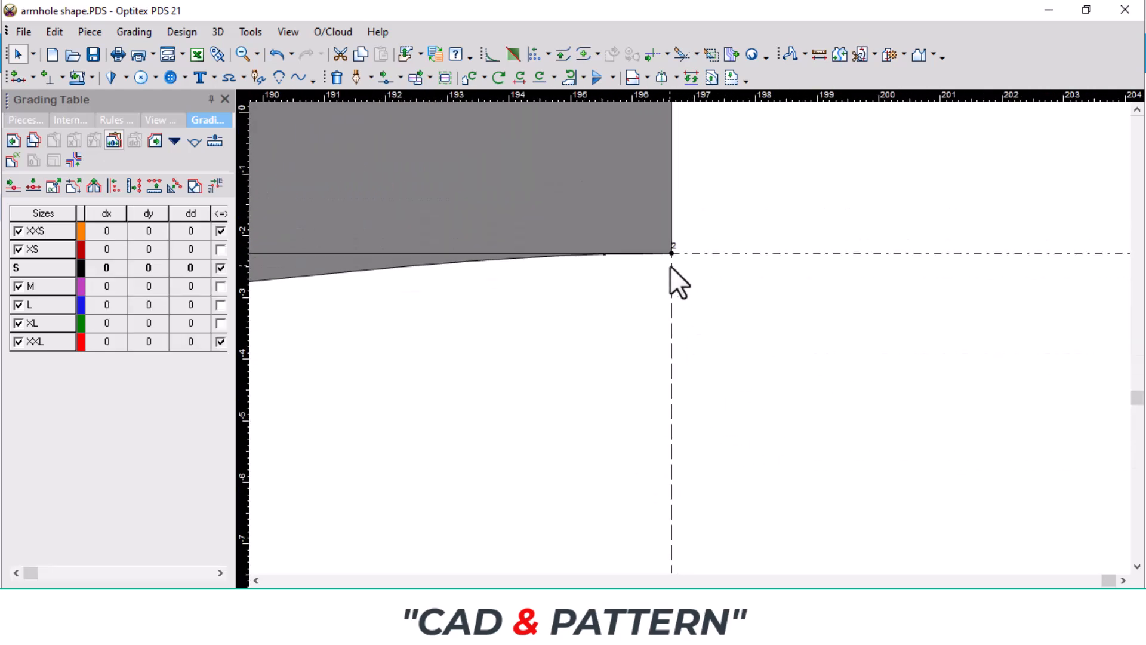
Step: Delete the intermediate curve points on the hem between the side seam corner and the centre line
{"action": "key", "text": "Delete"}
{"action": "left_click", "coordinate": [607, 254]}
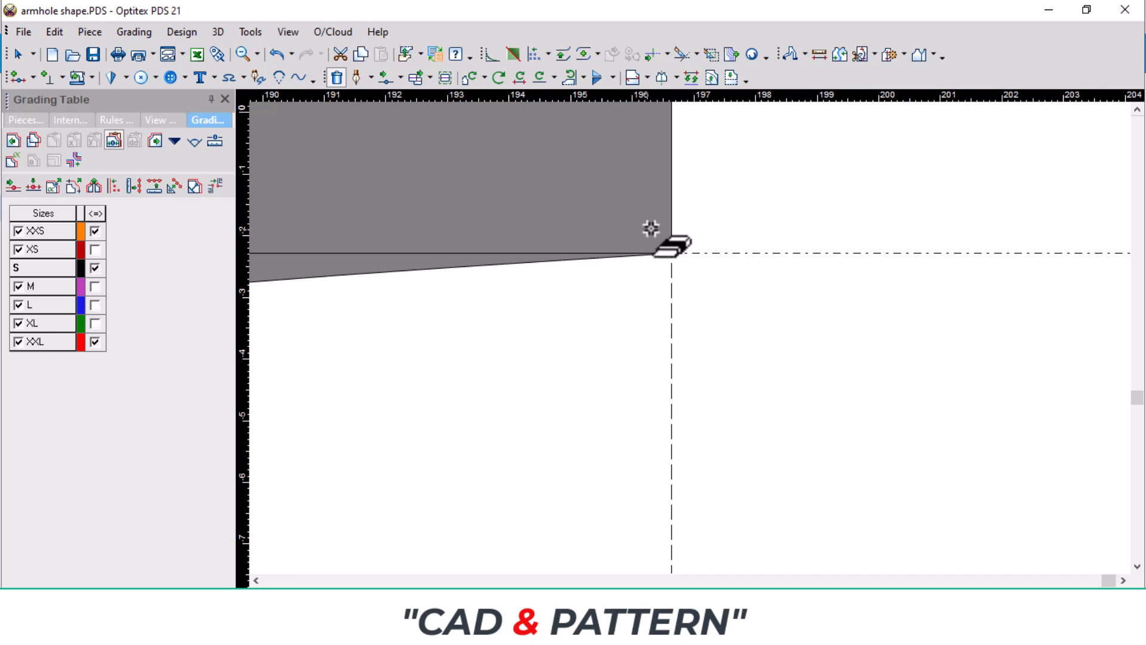
{"action": "scroll", "coordinate": [458, 293], "scroll_direction": "down", "scroll_amount": 1}
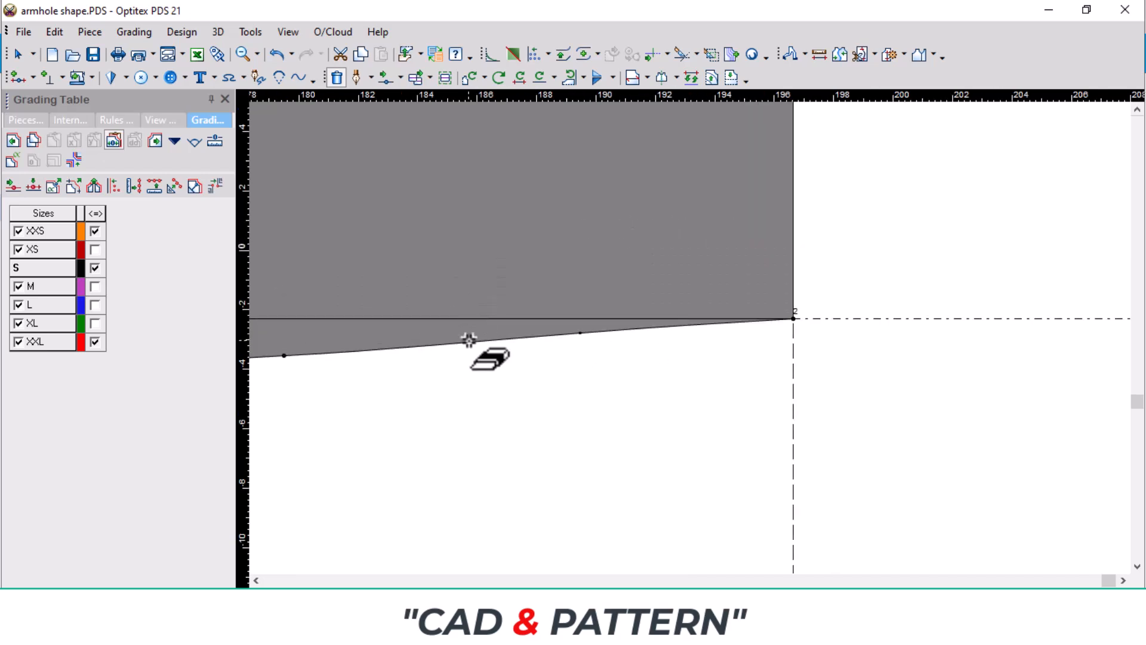
{"action": "scroll", "coordinate": [479, 340], "scroll_direction": "down", "scroll_amount": 1}
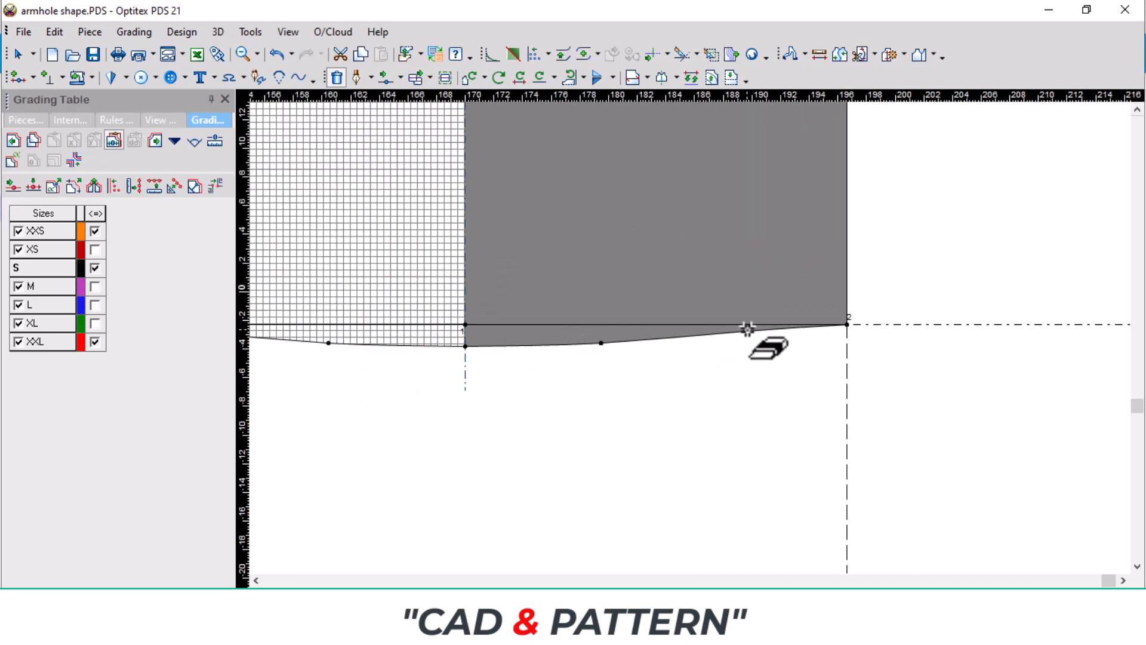
{"action": "left_click", "coordinate": [601, 342]}
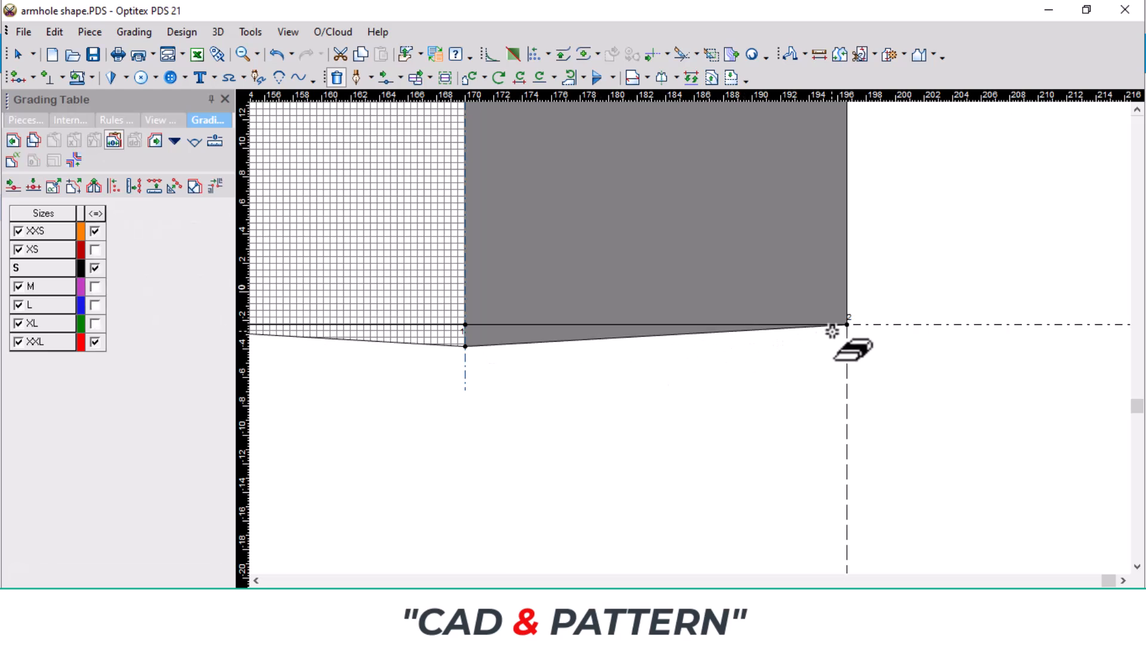
Step: Curve the hem at the side seam by moving a point on its line onto the horizontal guideline just beside the corner
{"action": "scroll", "coordinate": [890, 296], "scroll_direction": "up", "scroll_amount": 1}
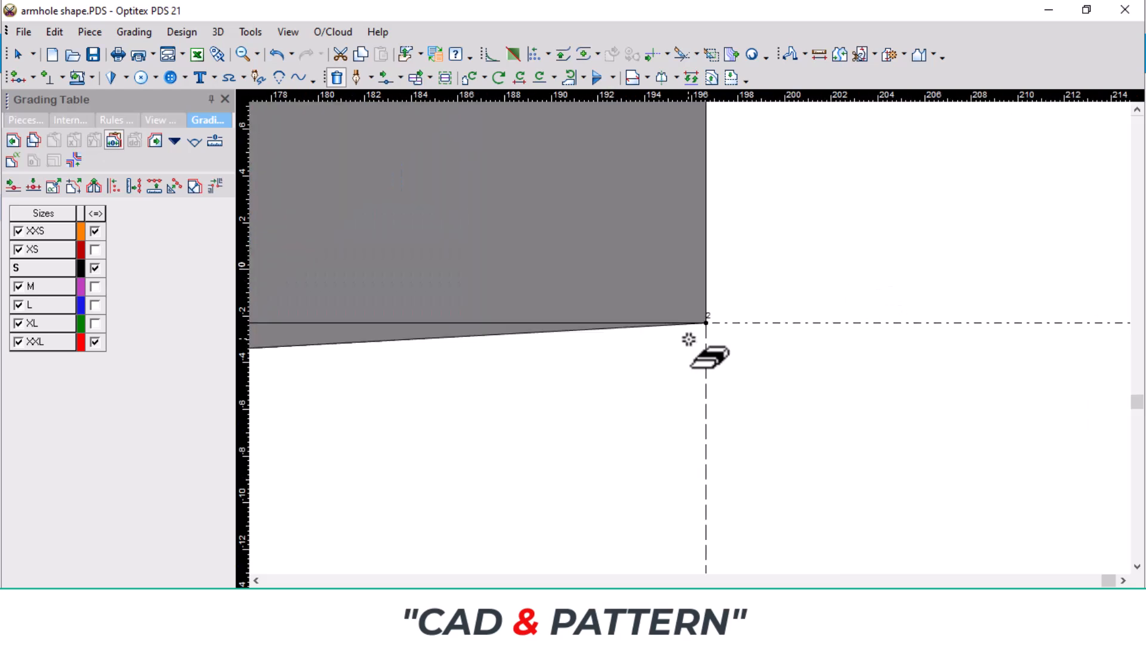
{"action": "scroll", "coordinate": [688, 339], "scroll_direction": "up", "scroll_amount": 2}
{"action": "key", "text": "m"}
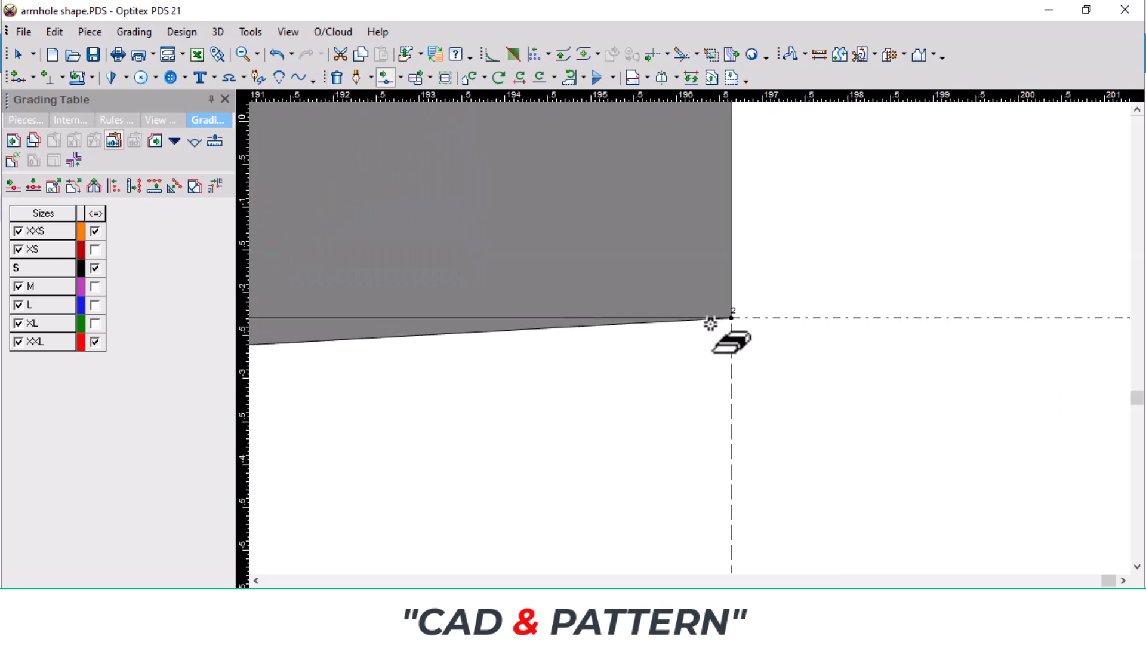
{"action": "scroll", "coordinate": [711, 322], "scroll_direction": "up", "scroll_amount": 2}
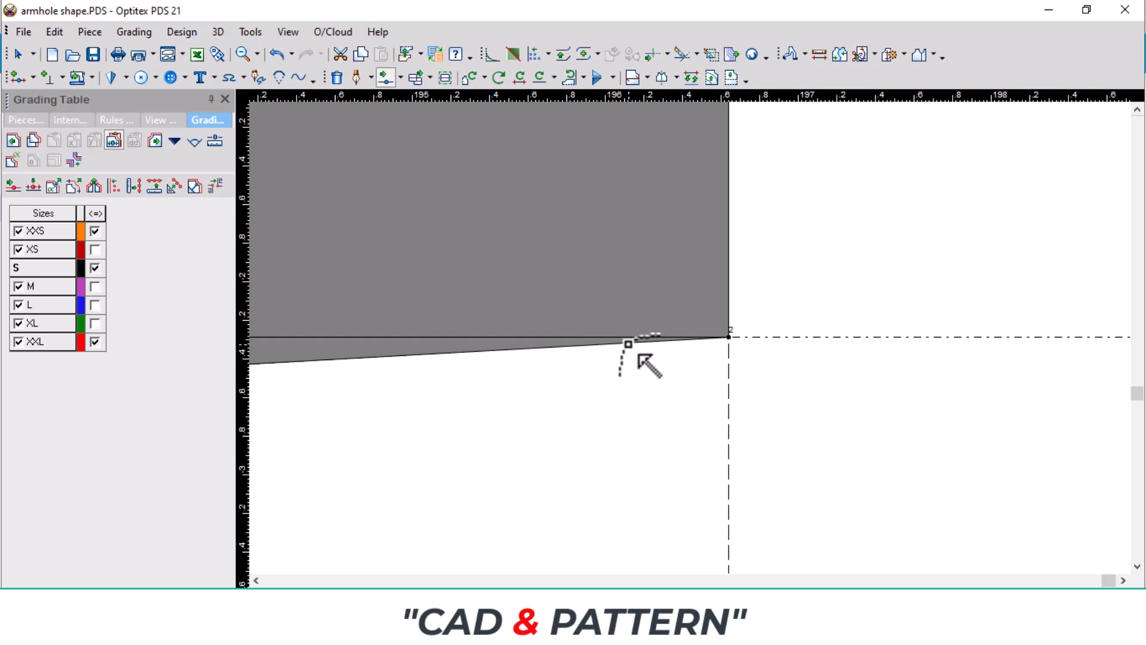
{"action": "left_click", "coordinate": [628, 343]}
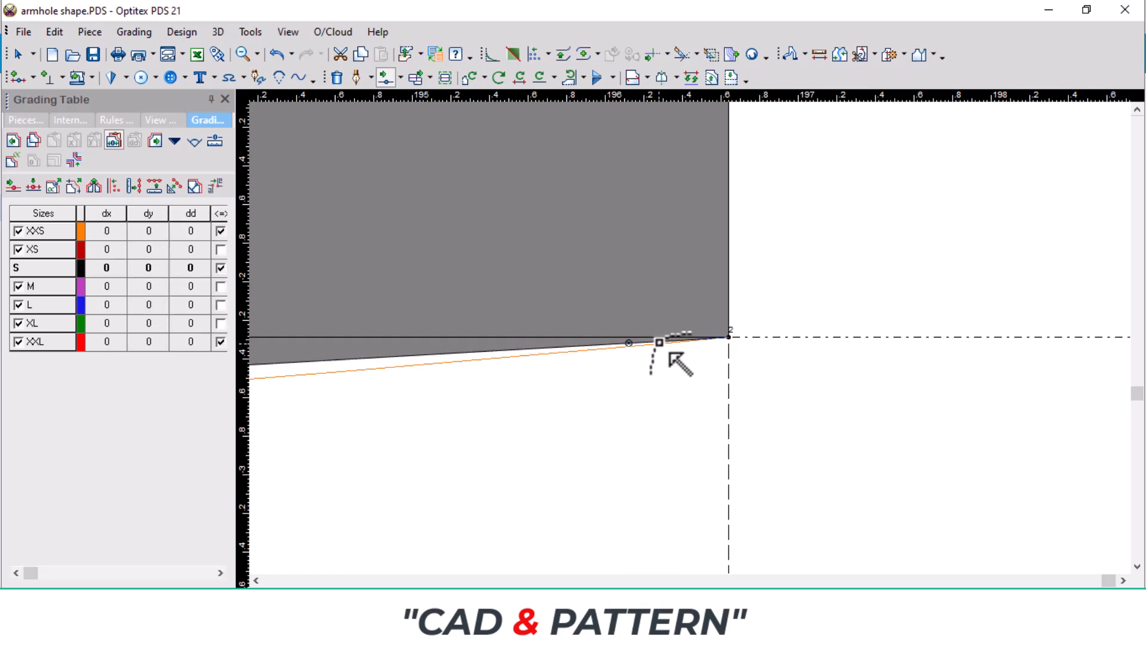
{"action": "left_click", "coordinate": [691, 338]}
{"action": "key", "text": "Return"}
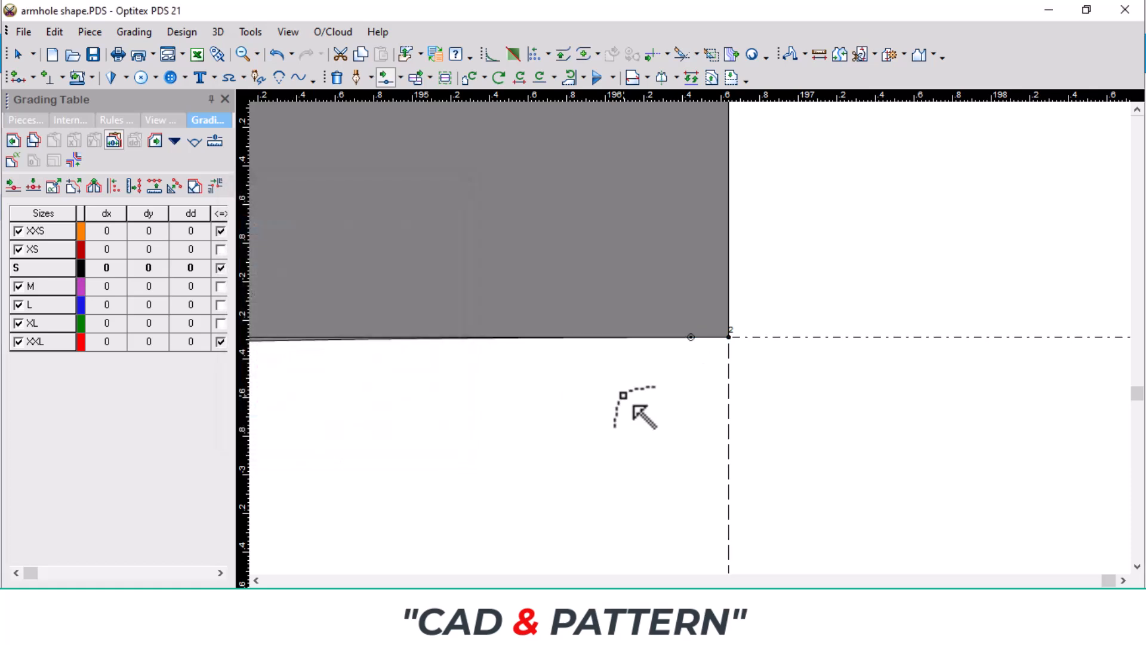
{"action": "scroll", "coordinate": [687, 337], "scroll_direction": "down", "scroll_amount": 3}
{"action": "scroll", "coordinate": [555, 335], "scroll_direction": "down", "scroll_amount": 5}
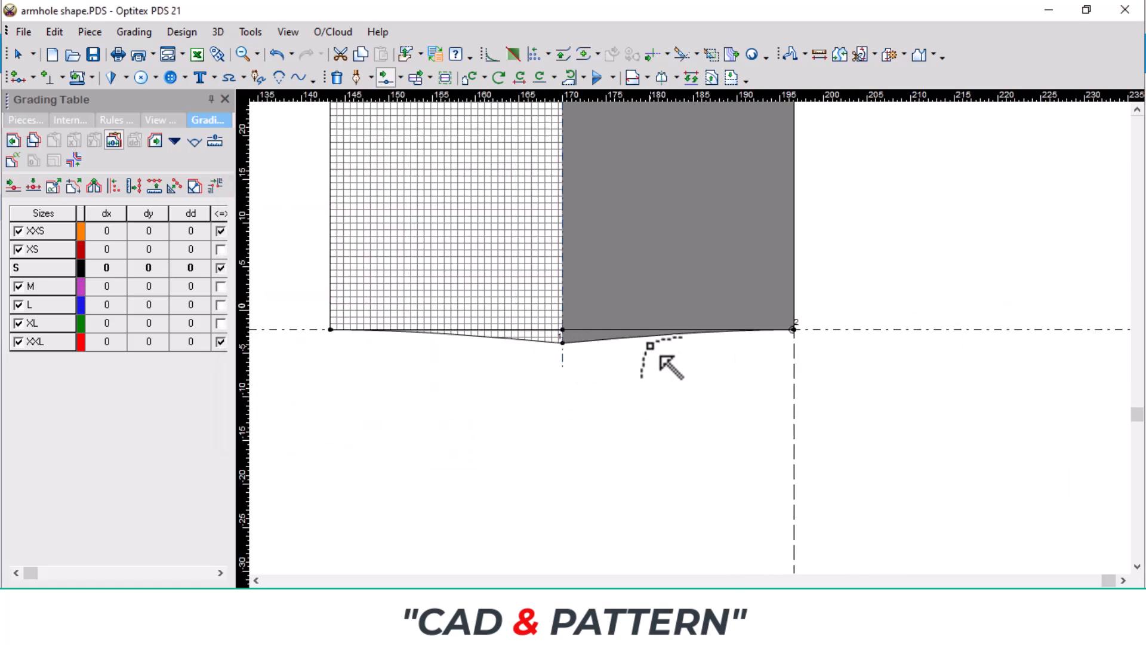
Step: Move the horizontal and vertical guidelines so they cross at the hem's centre point
{"action": "scroll", "coordinate": [650, 345], "scroll_direction": "up", "scroll_amount": 3}
{"action": "scroll", "coordinate": [670, 327], "scroll_direction": "up", "scroll_amount": 2}
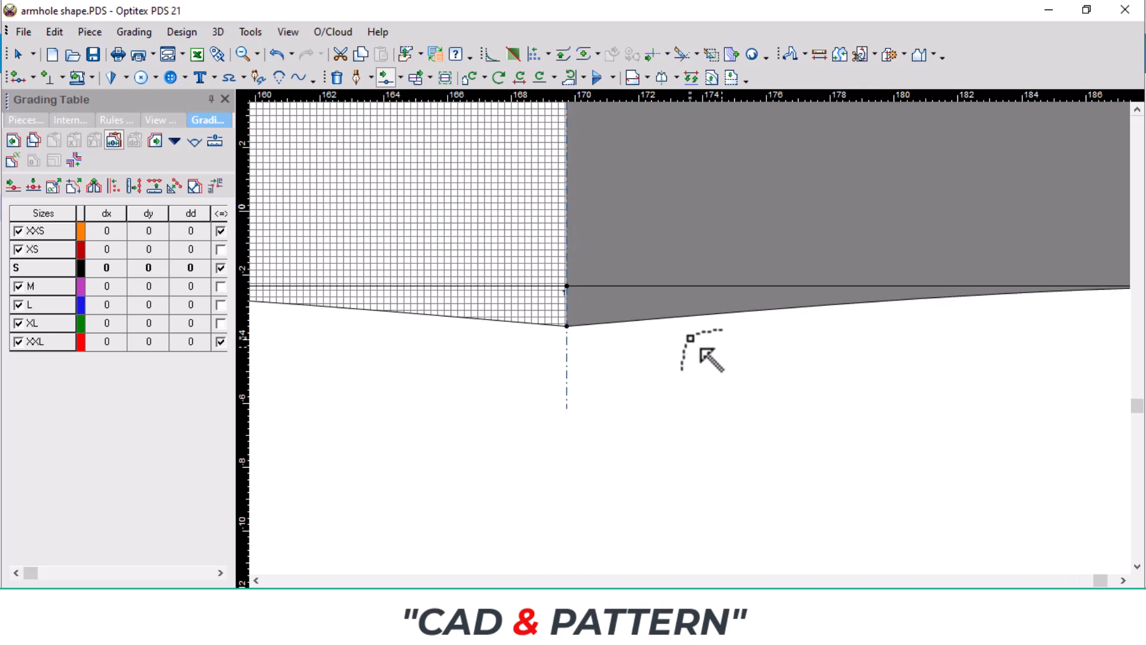
{"action": "scroll", "coordinate": [690, 339], "scroll_direction": "down", "scroll_amount": 5}
{"action": "right_click", "coordinate": [879, 283]}
{"action": "left_click", "coordinate": [904, 292]}
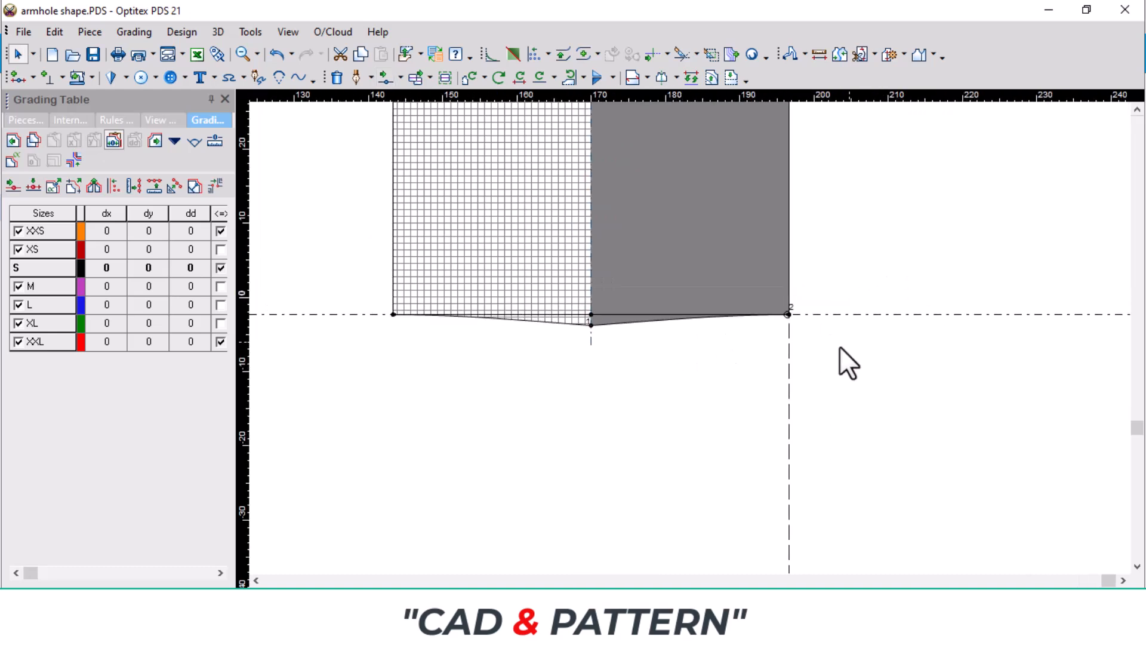
{"action": "left_click", "coordinate": [607, 382]}
{"action": "left_click_drag", "start_coordinate": [595, 367], "coordinate": [590, 357]}
{"action": "scroll", "coordinate": [646, 324], "scroll_direction": "up", "scroll_amount": 1}
{"action": "left_click_drag", "start_coordinate": [1000, 326], "coordinate": [590, 339]}
{"action": "scroll", "coordinate": [690, 338], "scroll_direction": "up", "scroll_amount": 3}
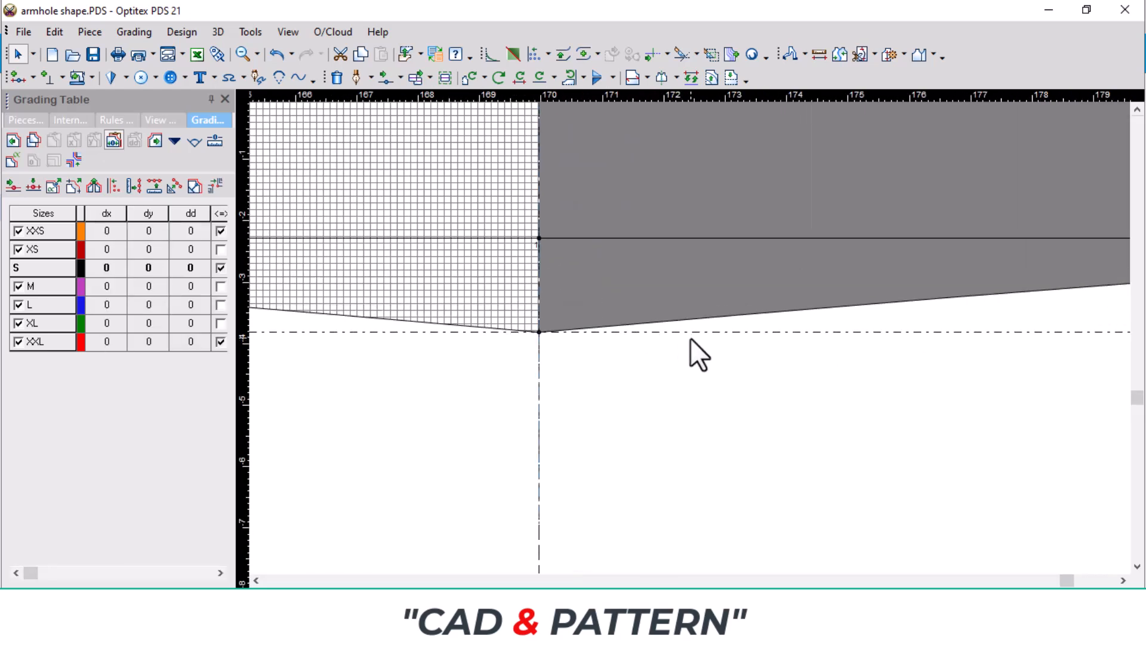
Step: Flatten the hem at the centre line by moving a point on it onto the horizontal guideline just beside the centre point
{"action": "key", "text": "m"}
{"action": "scroll", "coordinate": [690, 337], "scroll_direction": "up", "scroll_amount": 2}
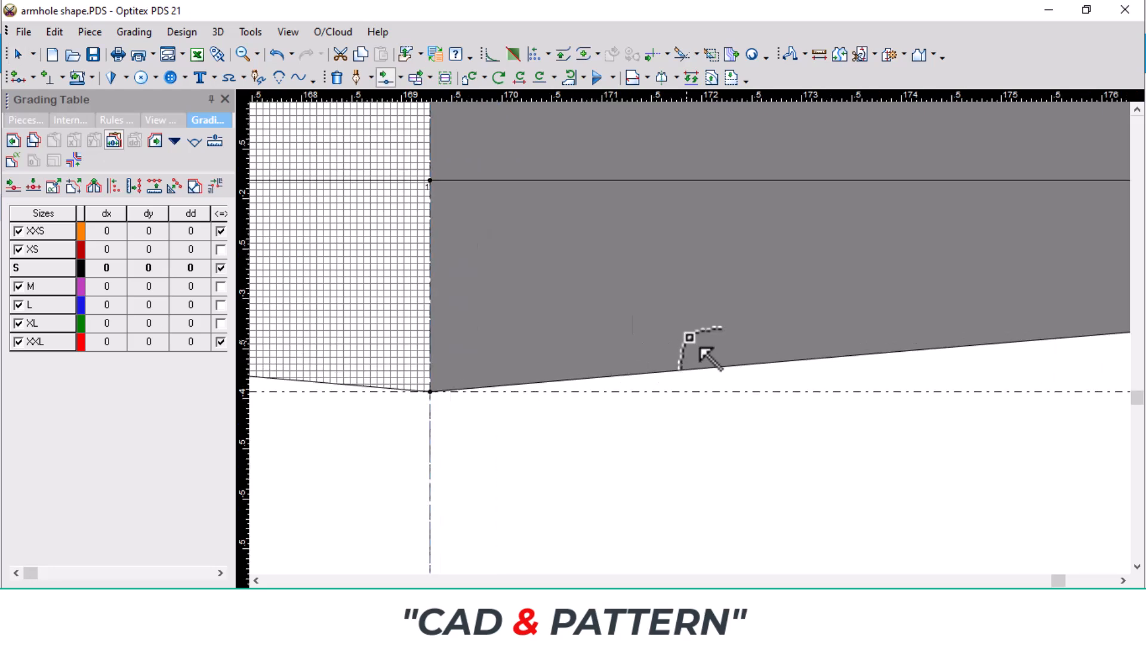
{"action": "left_click_drag", "start_coordinate": [600, 360], "coordinate": [562, 372]}
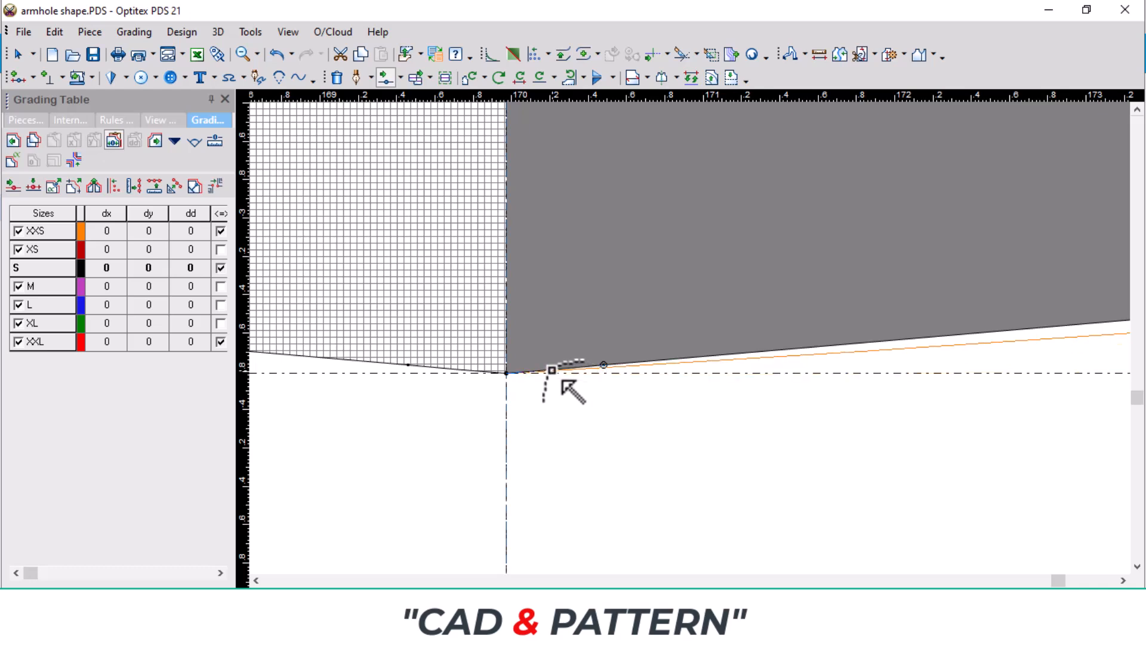
{"action": "scroll", "coordinate": [543, 371], "scroll_direction": "up", "scroll_amount": 1}
{"action": "scroll", "coordinate": [681, 340], "scroll_direction": "up", "scroll_amount": 1}
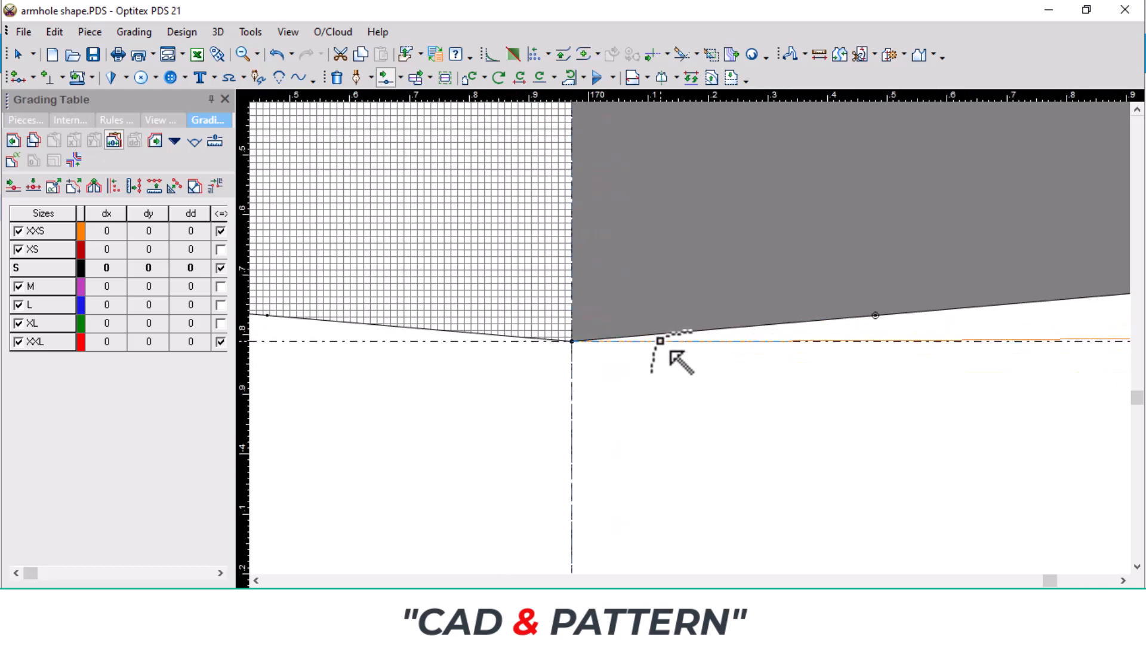
{"action": "left_click", "coordinate": [656, 341]}
{"action": "left_click", "coordinate": [296, 435]}
{"action": "scroll", "coordinate": [693, 337], "scroll_direction": "down", "scroll_amount": 6}
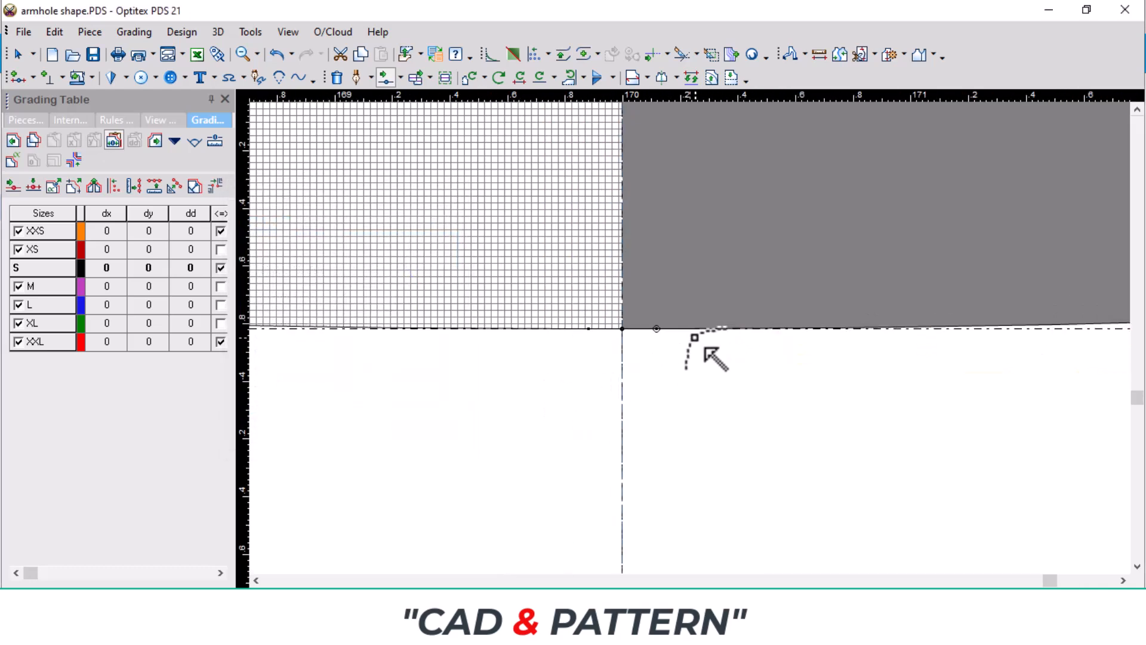
{"action": "scroll", "coordinate": [704, 356], "scroll_direction": "down", "scroll_amount": 1}
{"action": "scroll", "coordinate": [926, 356], "scroll_direction": "down", "scroll_amount": 1}
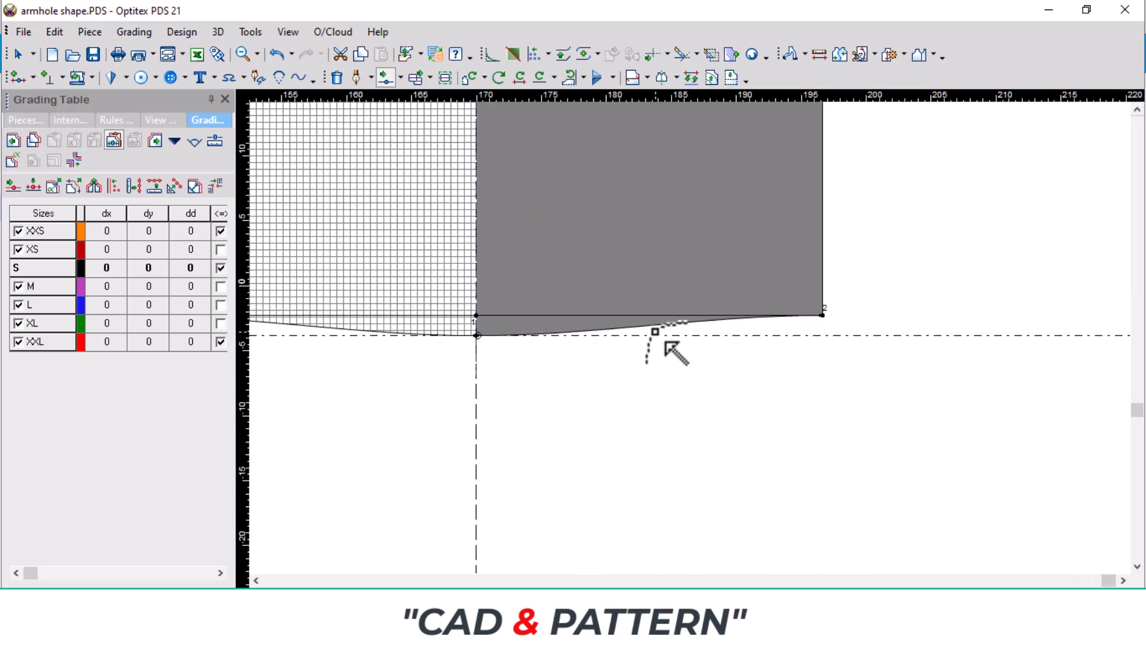
Step: Round the middle of the hem curve by moving a point on it by -0.6 horizontally and -0.35 vertically
{"action": "scroll", "coordinate": [740, 364], "scroll_direction": "down", "scroll_amount": 1}
{"action": "scroll", "coordinate": [682, 343], "scroll_direction": "up", "scroll_amount": 1}
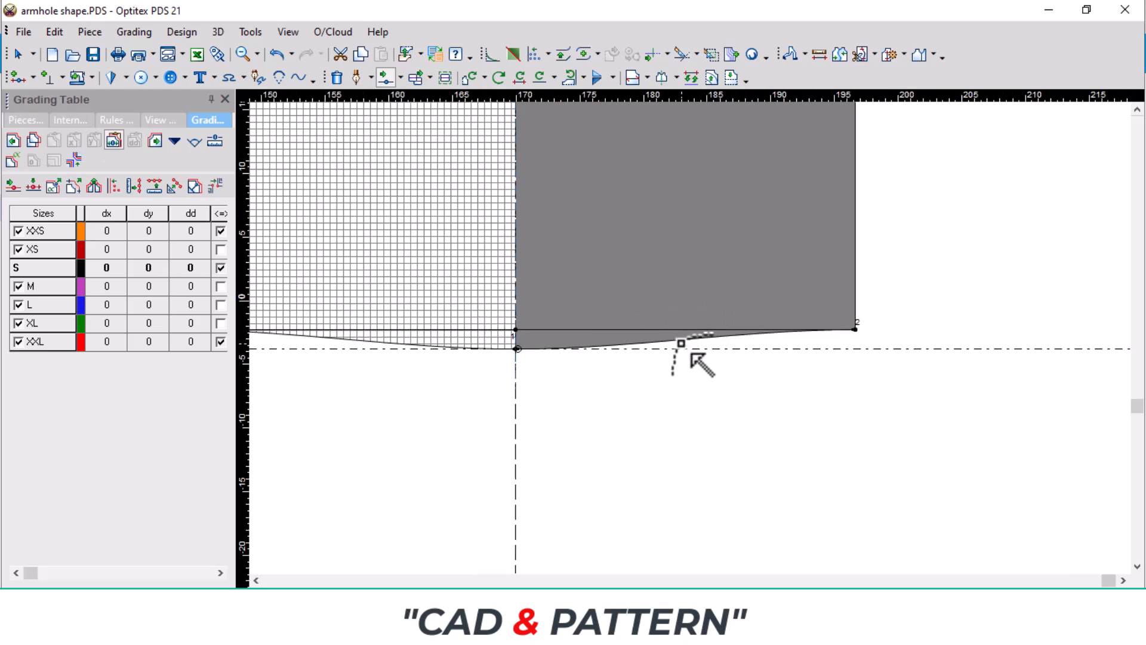
{"action": "scroll", "coordinate": [691, 354], "scroll_direction": "up", "scroll_amount": 2}
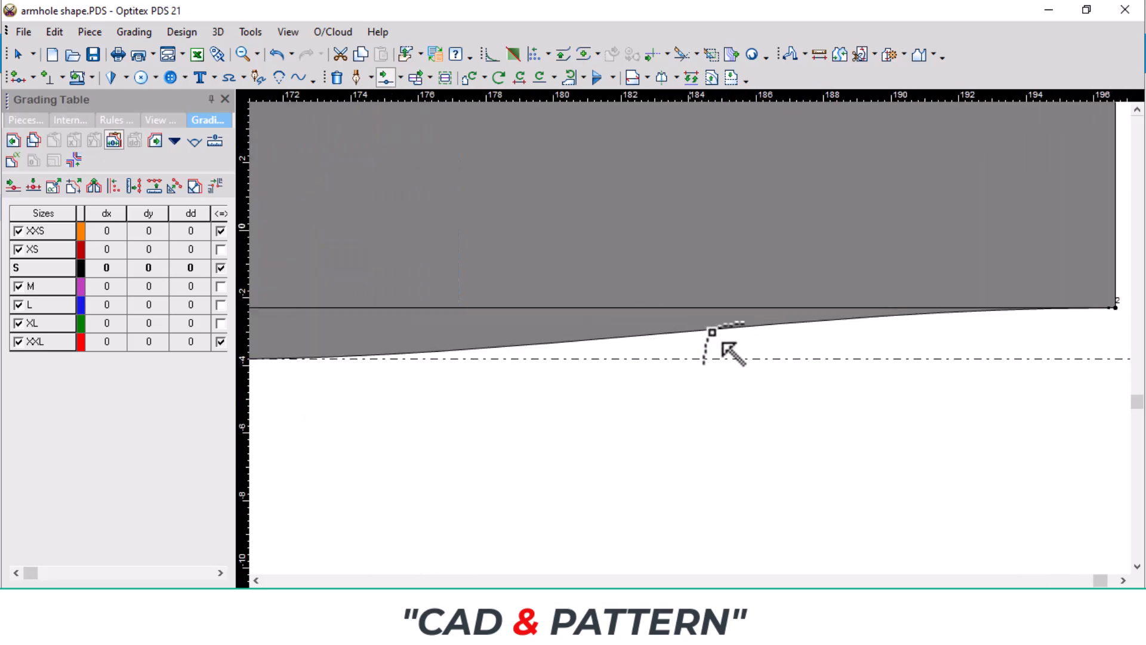
{"action": "left_click", "coordinate": [764, 329]}
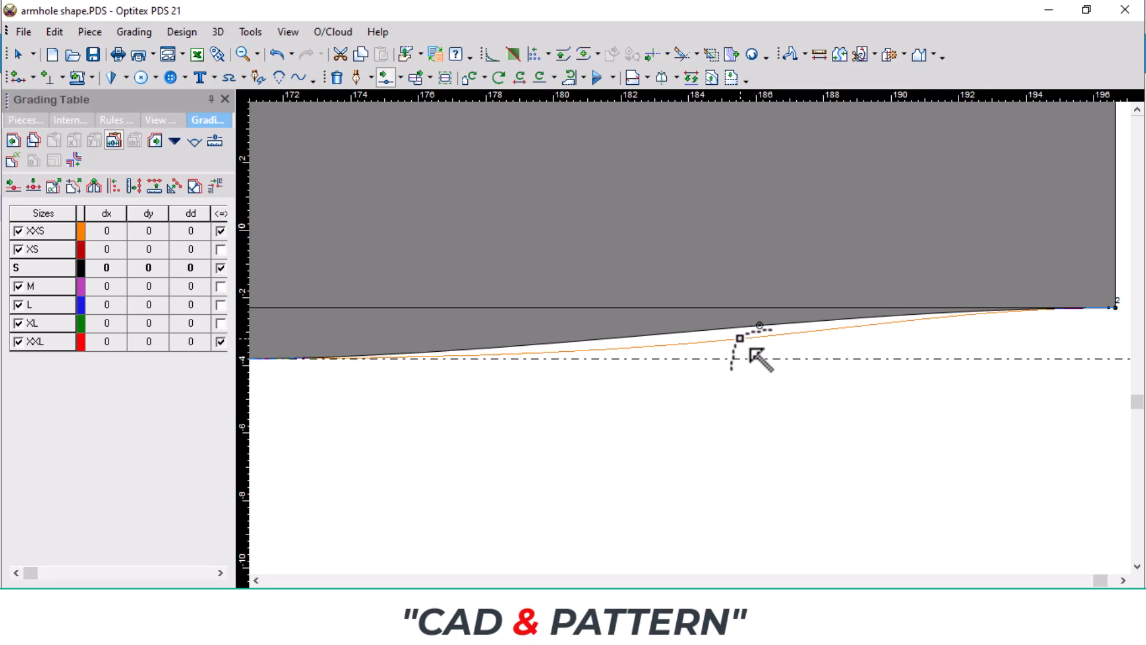
{"action": "left_click", "coordinate": [749, 347]}
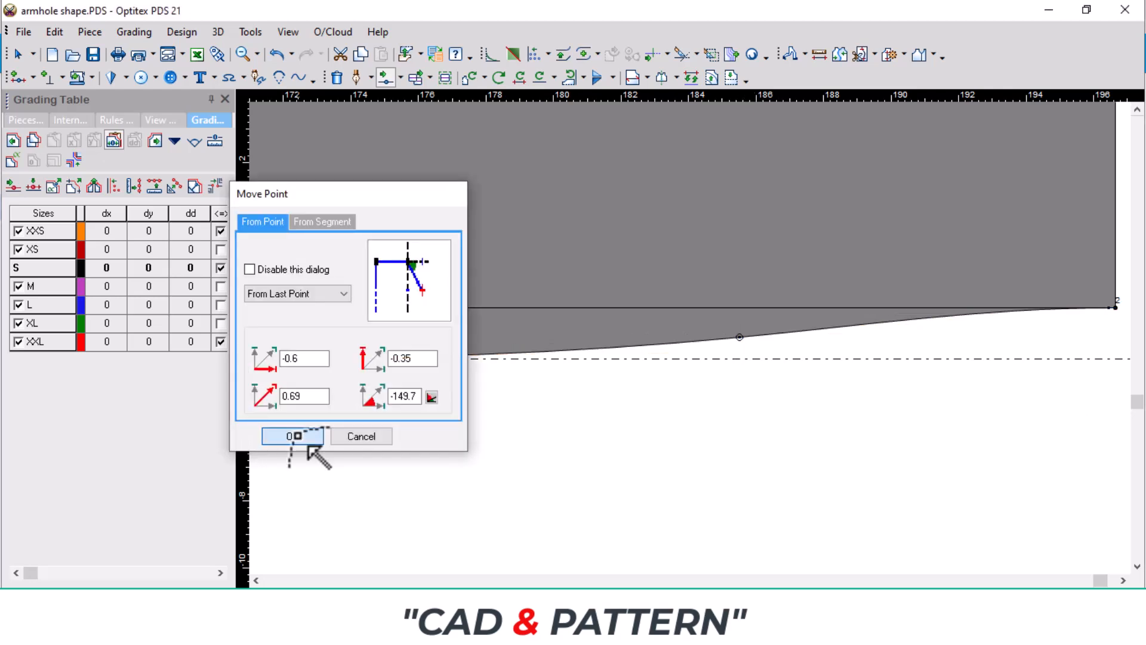
{"action": "left_click", "coordinate": [293, 439]}
{"action": "scroll", "coordinate": [674, 353], "scroll_direction": "down", "scroll_amount": 3}
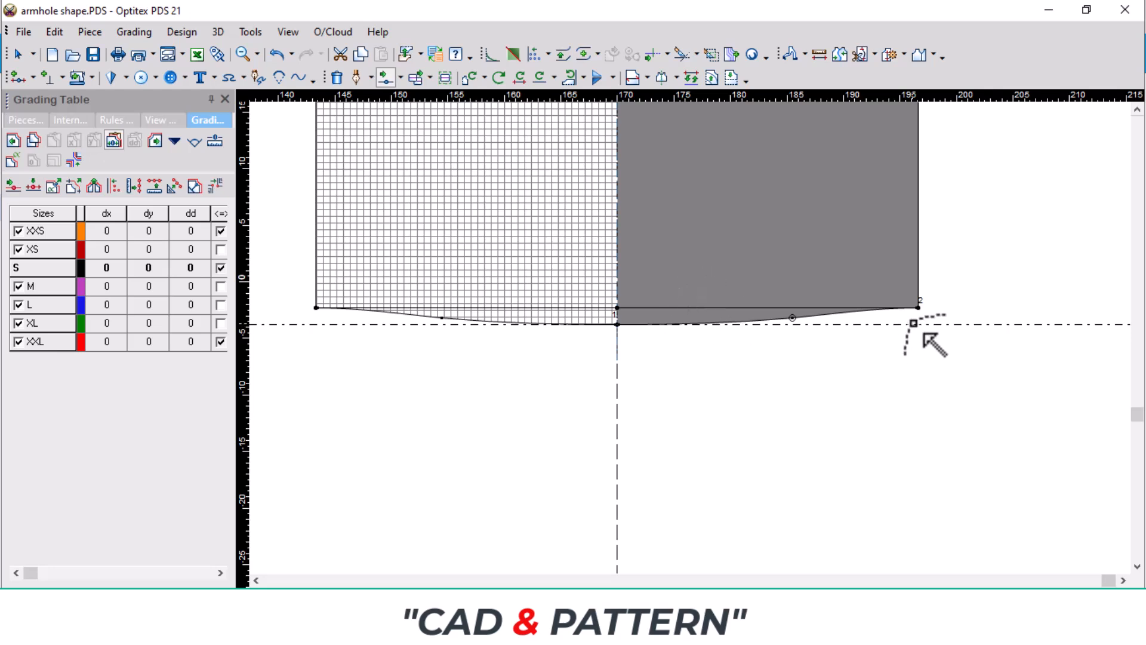
{"action": "scroll", "coordinate": [831, 214], "scroll_direction": "down", "scroll_amount": 2}
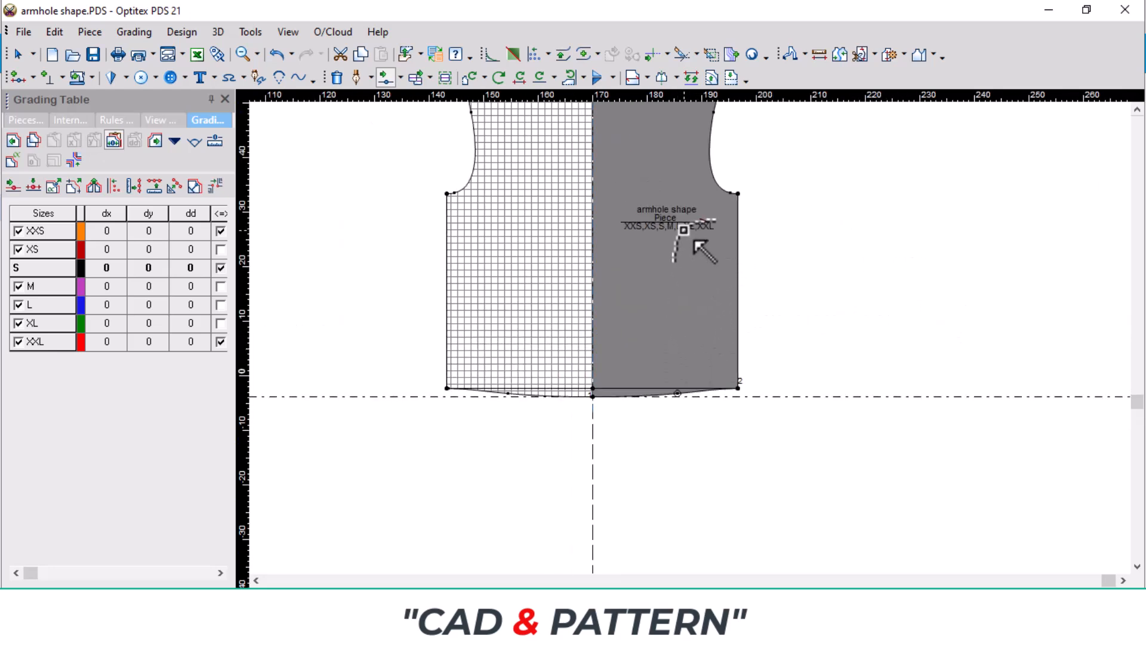
{"action": "scroll", "coordinate": [709, 241], "scroll_direction": "up", "scroll_amount": 3}
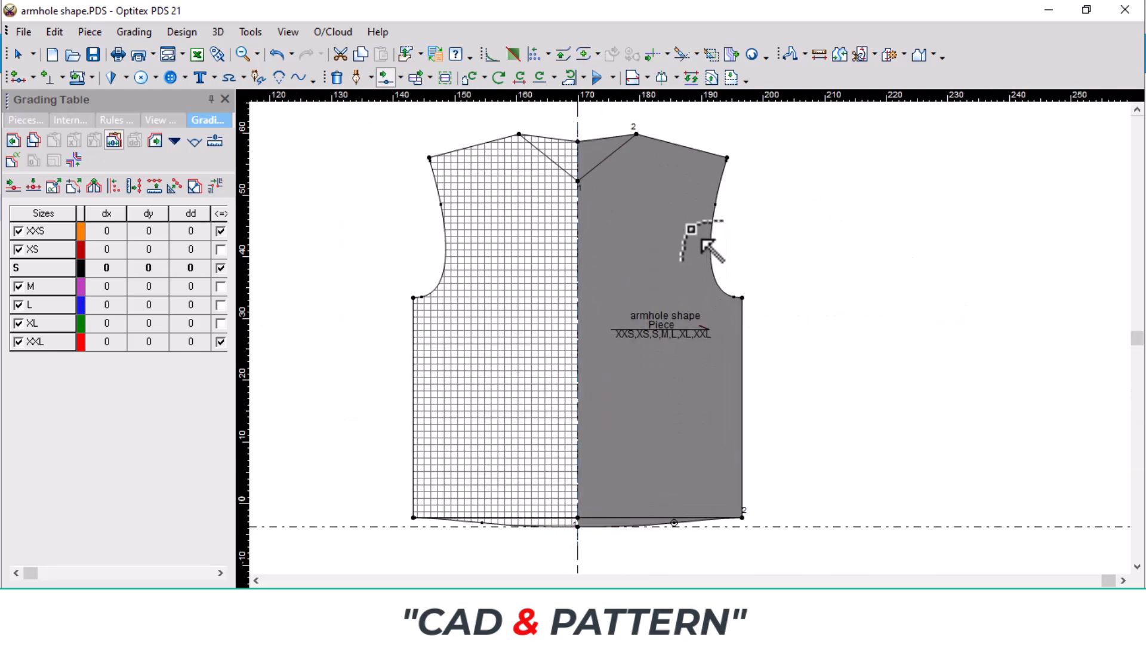
{"action": "right_click", "coordinate": [814, 296]}
{"action": "left_click", "coordinate": [852, 305]}
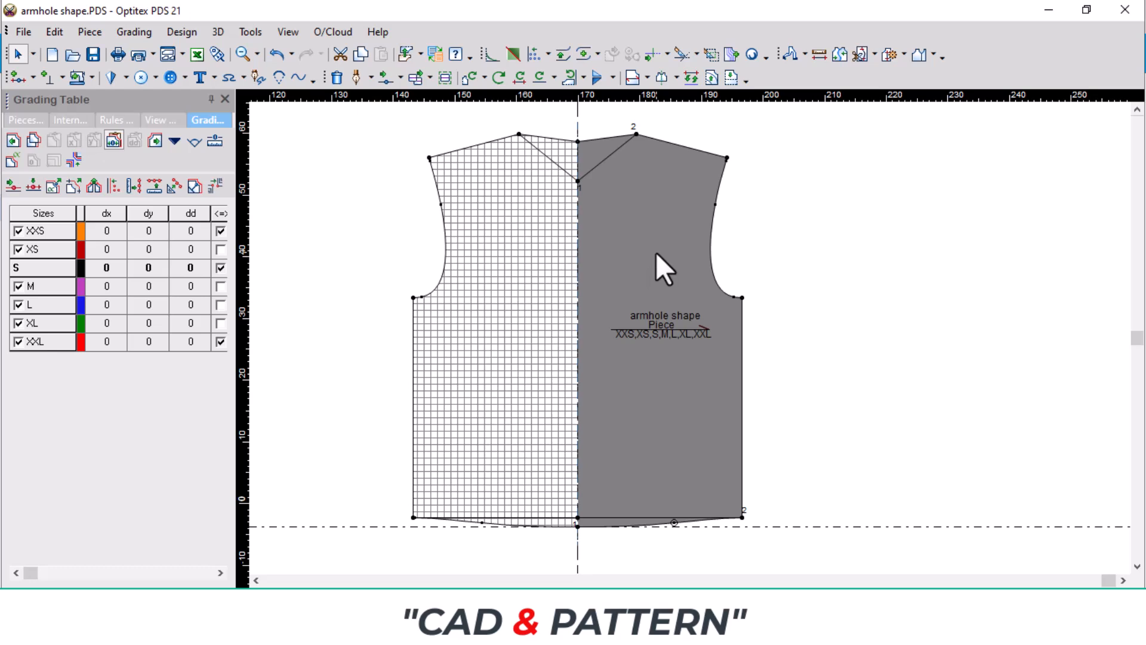
{"action": "scroll", "coordinate": [657, 252], "scroll_direction": "up", "scroll_amount": 2}
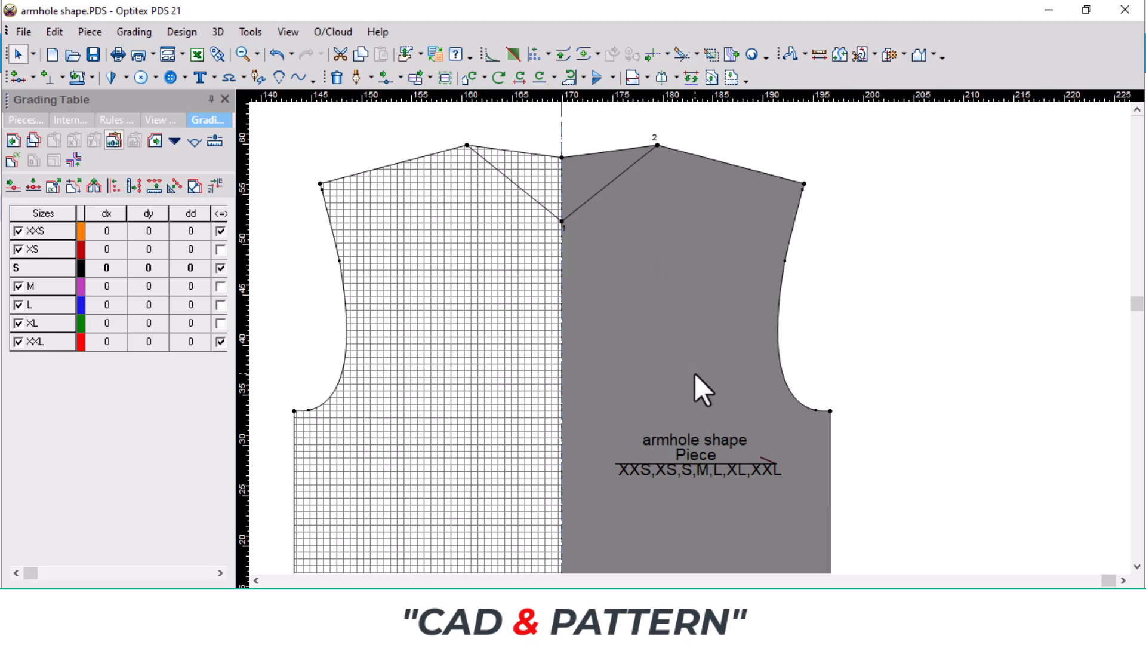
{"action": "scroll", "coordinate": [695, 374], "scroll_direction": "down", "scroll_amount": 3}
{"action": "scroll", "coordinate": [690, 338], "scroll_direction": "up", "scroll_amount": 2}
{"action": "scroll", "coordinate": [650, 333], "scroll_direction": "down", "scroll_amount": 2}
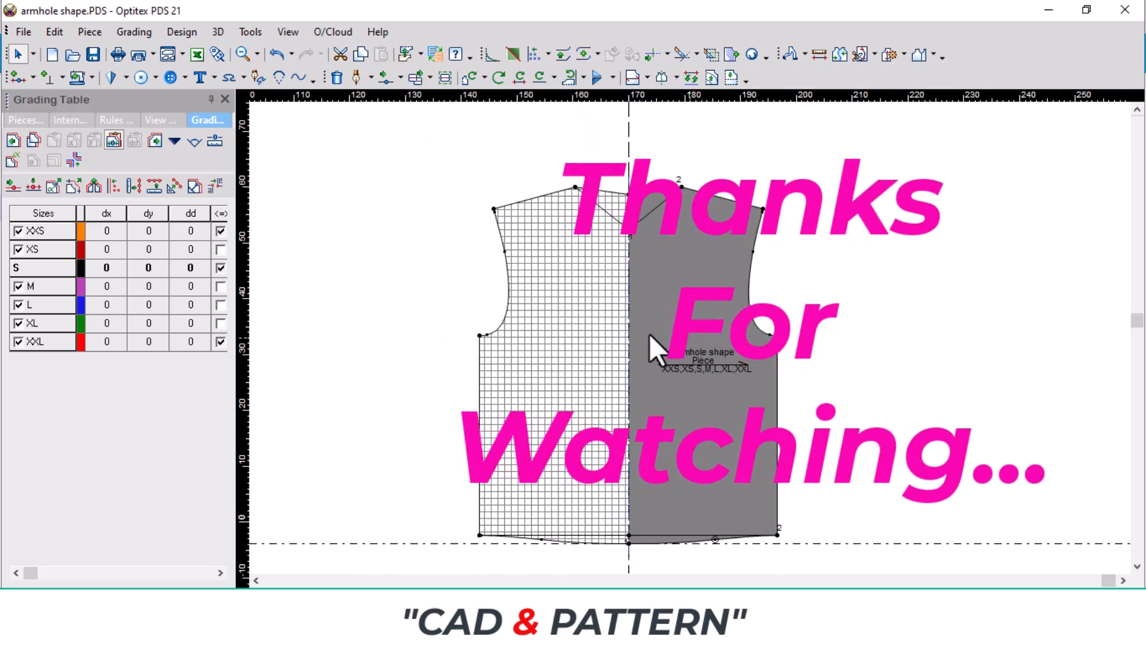
{"action": "scroll", "coordinate": [704, 332], "scroll_direction": "up", "scroll_amount": 1}
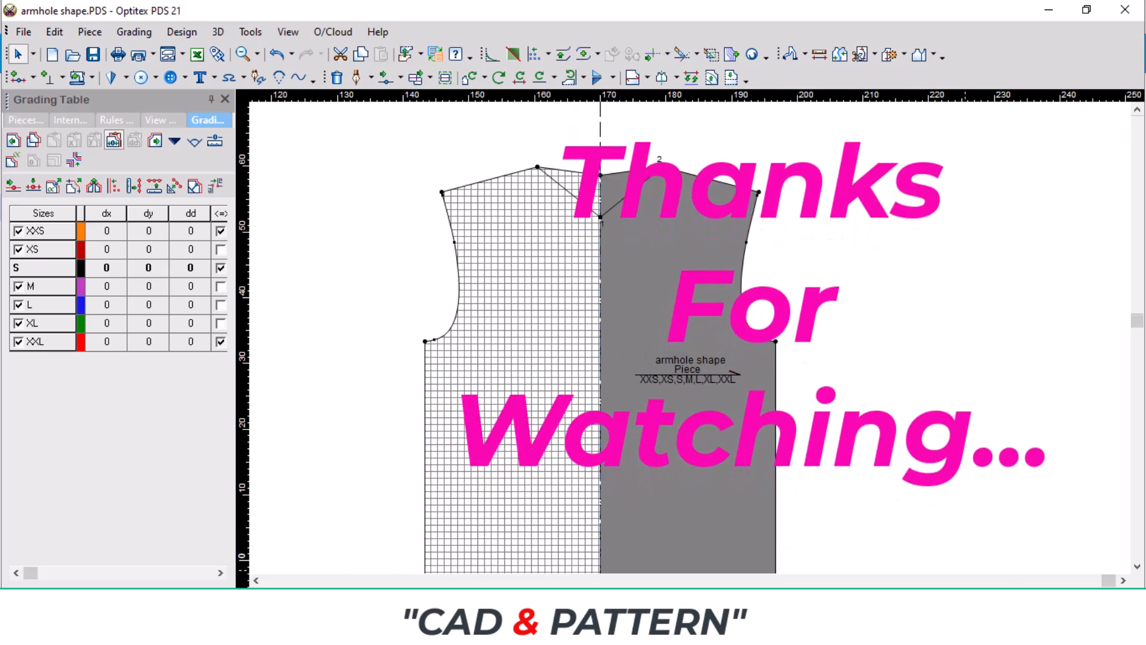